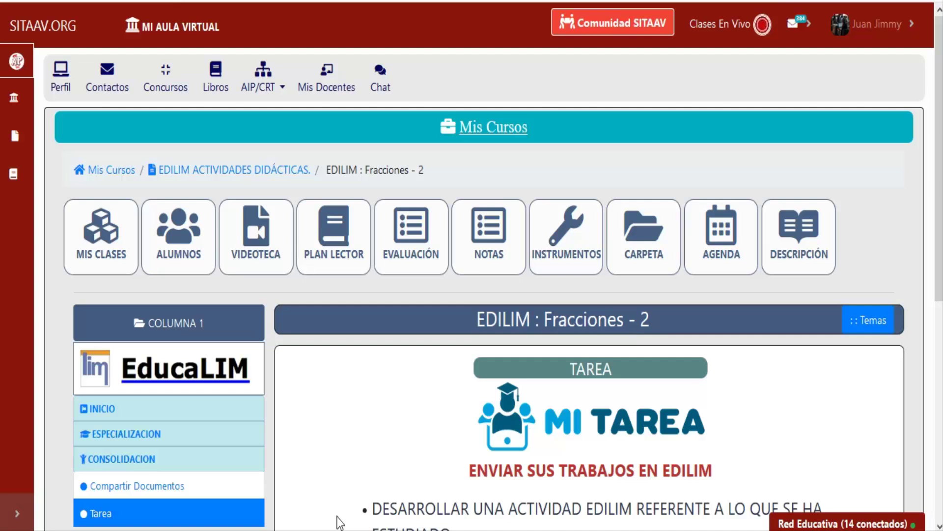
Step: Switch to EdiLIM, where the fracciones book properties are open
{"action": "mouse_move", "coordinate": [220, 530]}
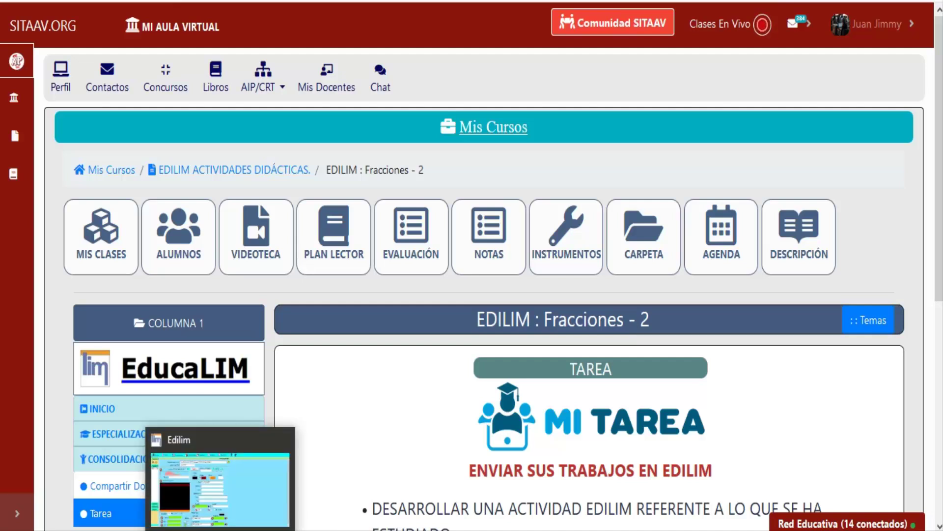
{"action": "left_click", "coordinate": [220, 530]}
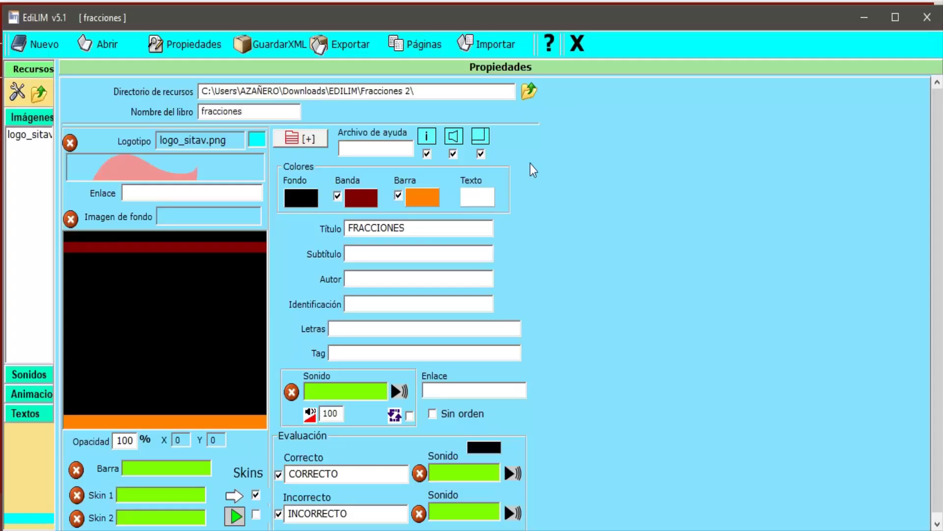
Step: Outline the Nuevo command and the book properties form with red annotation rectangles, and erase the marks
{"action": "key", "text": "ctrl+shift+d"}
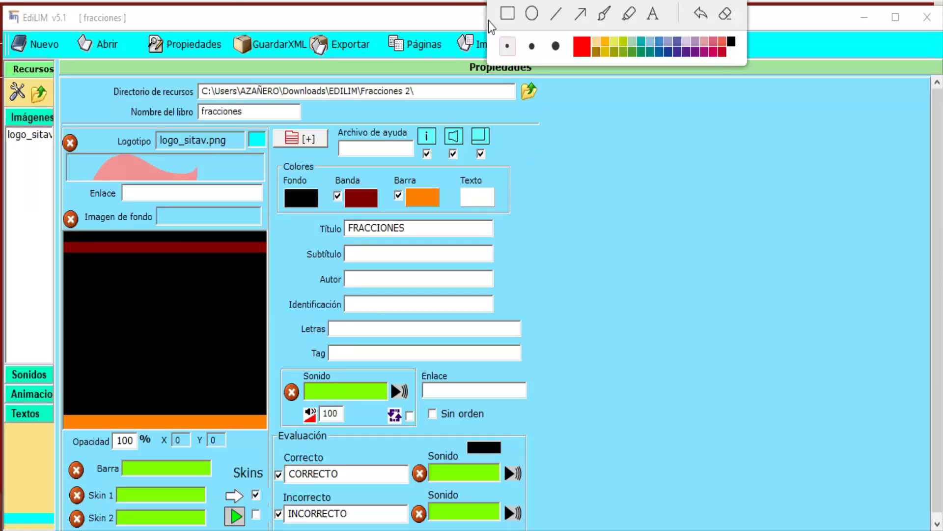
{"action": "left_click", "coordinate": [508, 14]}
{"action": "left_click_drag", "start_coordinate": [2, 29], "coordinate": [68, 59]}
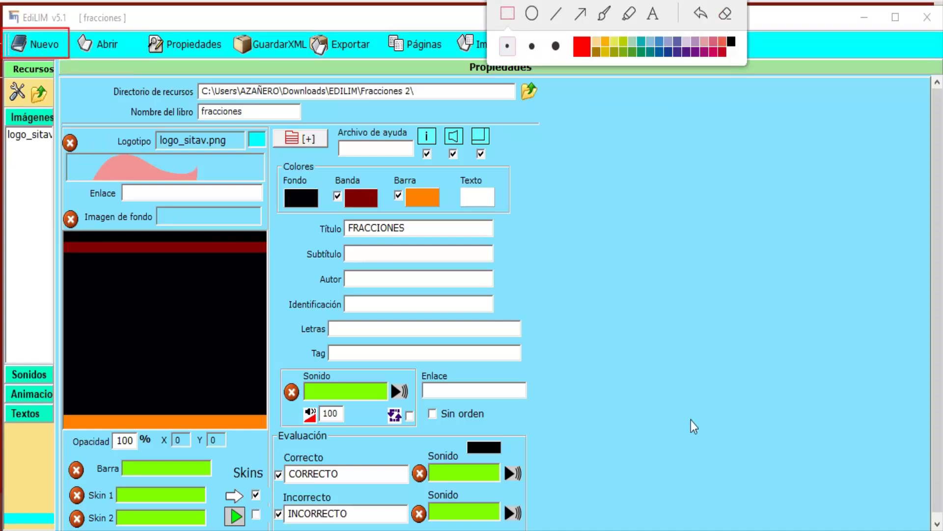
{"action": "mouse_move", "coordinate": [681, 528]}
{"action": "left_mouse_down"}
{"action": "mouse_move", "coordinate": [596, 477]}
{"action": "mouse_move", "coordinate": [274, 242]}
{"action": "mouse_move", "coordinate": [270, 274]}
{"action": "mouse_move", "coordinate": [3, 74]}
{"action": "mouse_move", "coordinate": [4, 9]}
{"action": "left_mouse_up"}
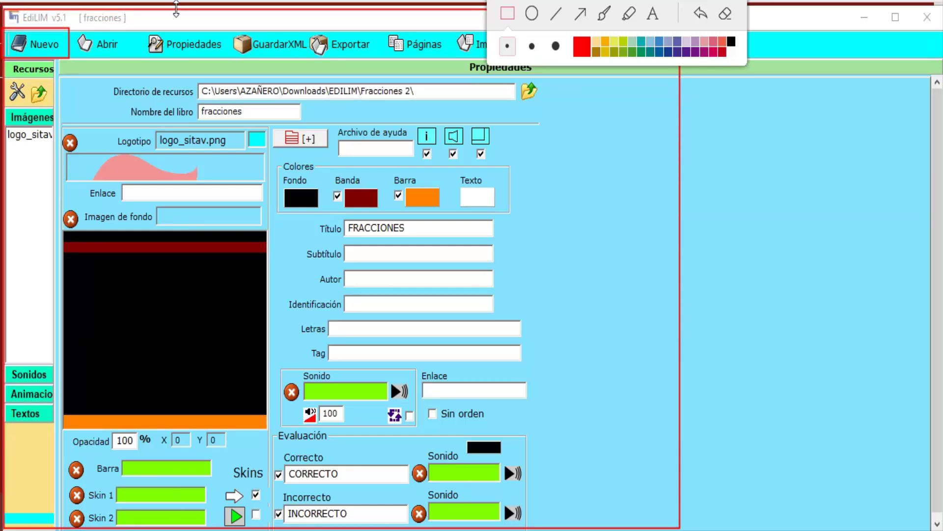
{"action": "left_click", "coordinate": [726, 16]}
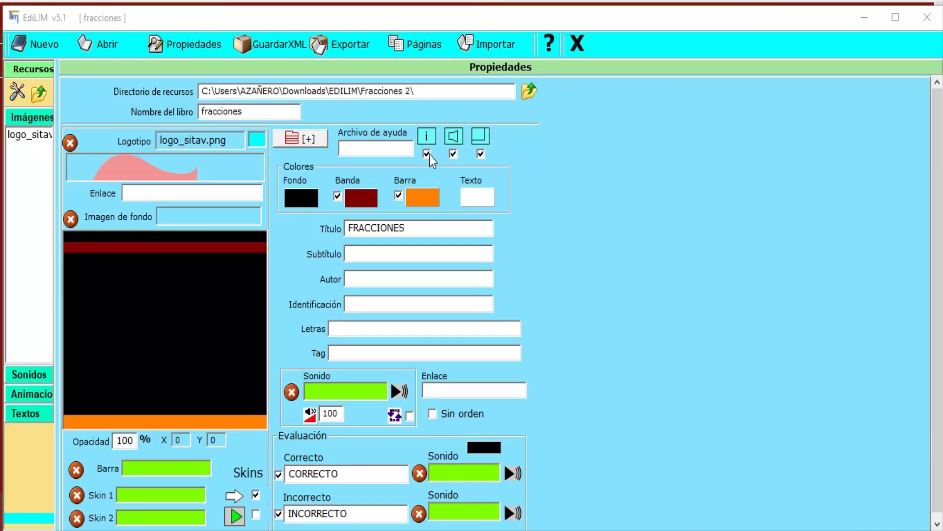
Step: Draw a red annotation arrow pointing at the Páginas command and erase it
{"action": "mouse_move", "coordinate": [644, 22]}
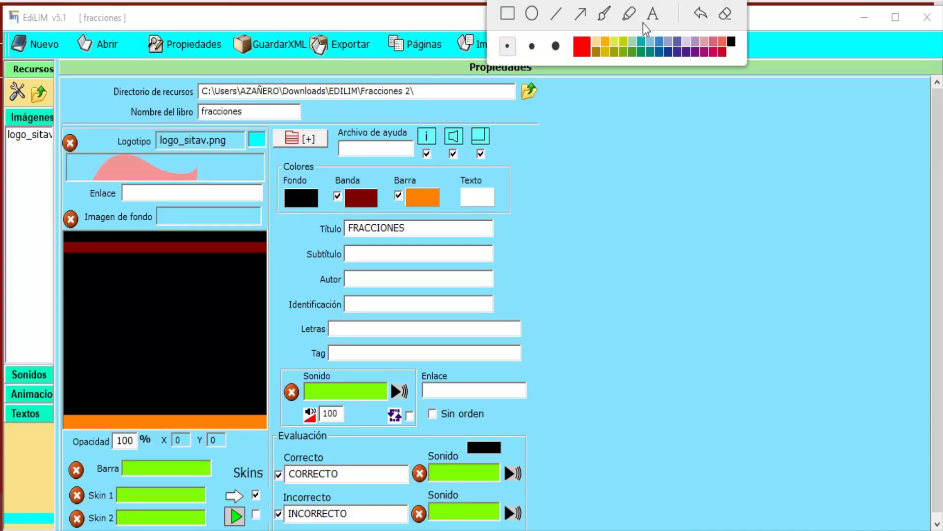
{"action": "left_click", "coordinate": [580, 17]}
{"action": "left_click_drag", "start_coordinate": [556, 183], "coordinate": [440, 51]}
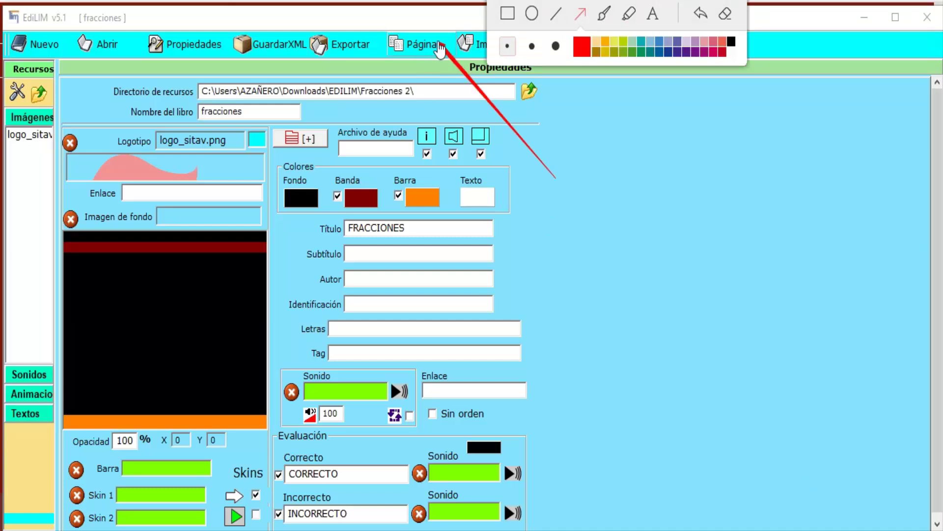
{"action": "left_click", "coordinate": [725, 16]}
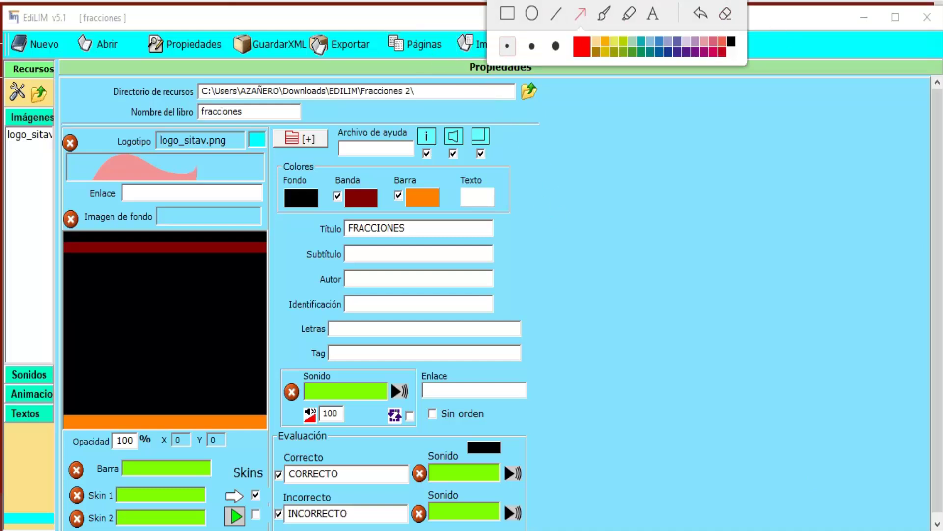
Step: Open the pages of the fracciones book and start a new page to list the available activity types
{"action": "left_click", "coordinate": [425, 51]}
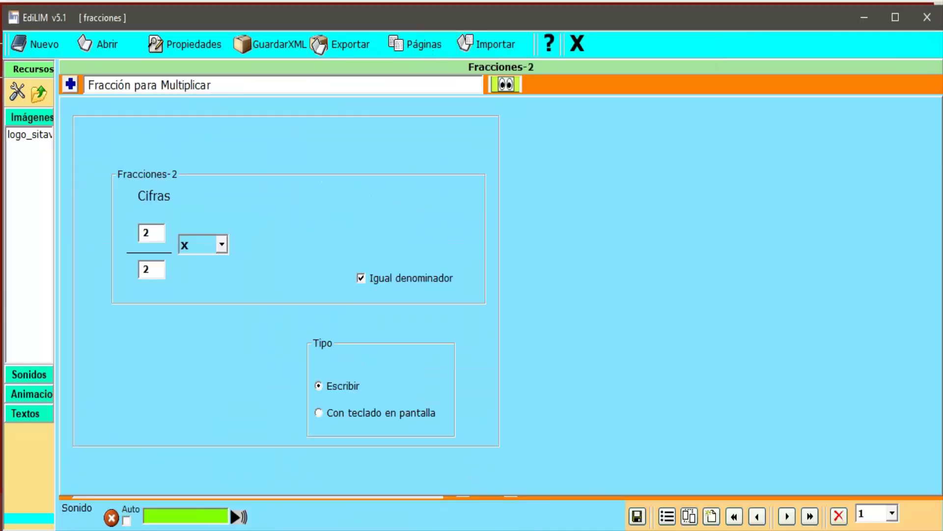
{"action": "left_click", "coordinate": [711, 516]}
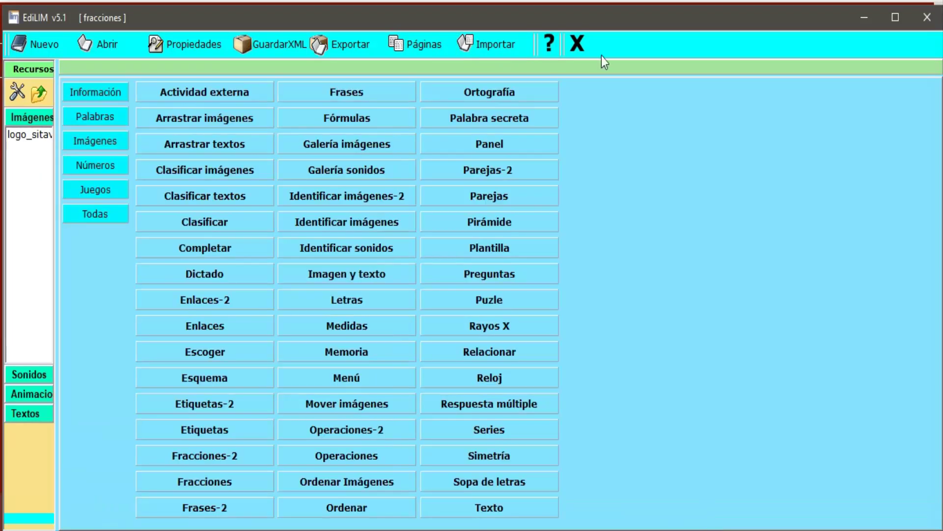
Step: Frame the activity type list with a red rectangle, point an arrow at Fracciones-2, and erase both marks
{"action": "mouse_move", "coordinate": [507, 10]}
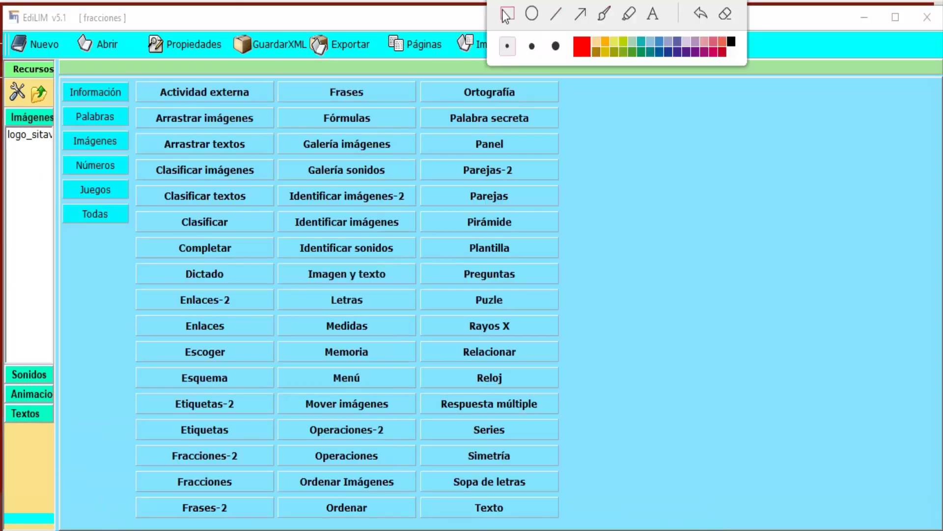
{"action": "mouse_move", "coordinate": [132, 78]}
{"action": "left_mouse_down"}
{"action": "mouse_move", "coordinate": [163, 148]}
{"action": "mouse_move", "coordinate": [391, 458]}
{"action": "mouse_move", "coordinate": [572, 530]}
{"action": "left_mouse_up"}
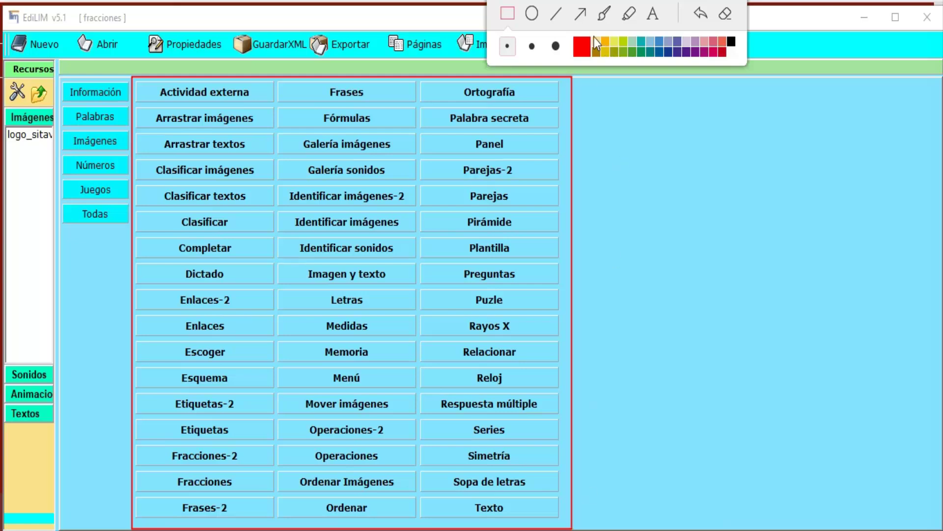
{"action": "left_click", "coordinate": [580, 13]}
{"action": "mouse_move", "coordinate": [742, 189]}
{"action": "left_mouse_down"}
{"action": "mouse_move", "coordinate": [234, 428]}
{"action": "mouse_move", "coordinate": [274, 417]}
{"action": "mouse_move", "coordinate": [249, 457]}
{"action": "left_mouse_up"}
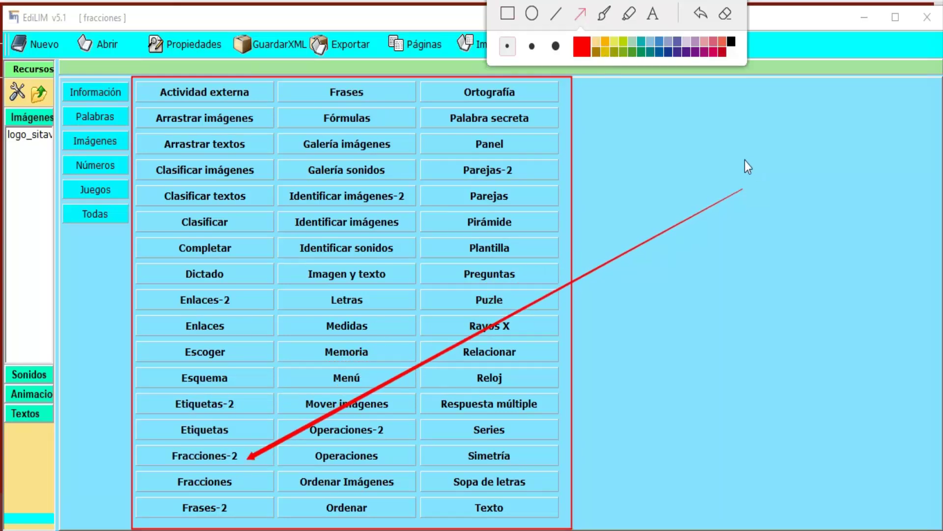
{"action": "left_click", "coordinate": [730, 20]}
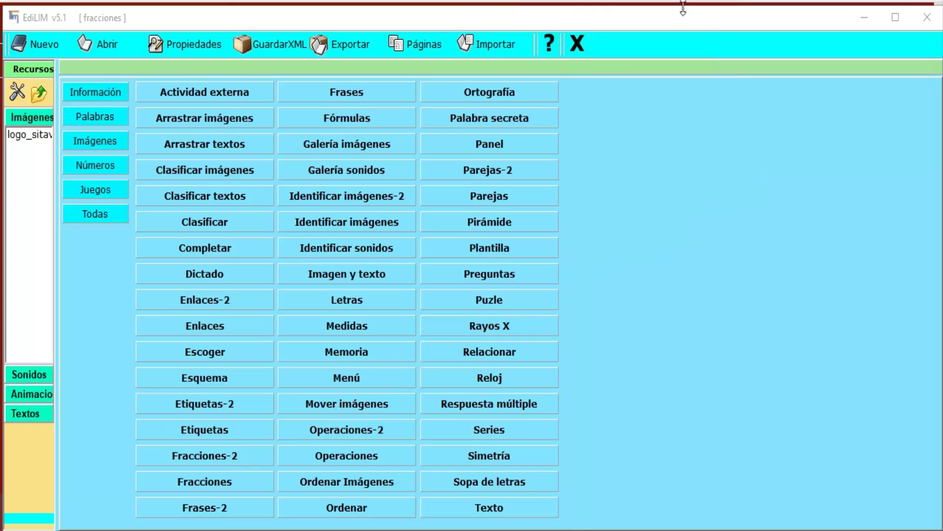
Step: Create the new page as a Fracciones-2 activity and delete that blank page 2 from the book
{"action": "left_click", "coordinate": [227, 457]}
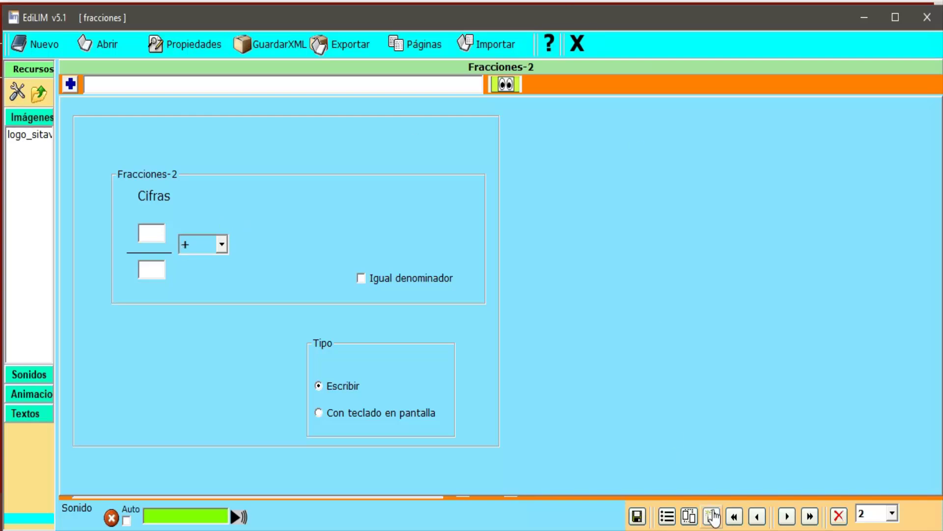
{"action": "left_click", "coordinate": [846, 516]}
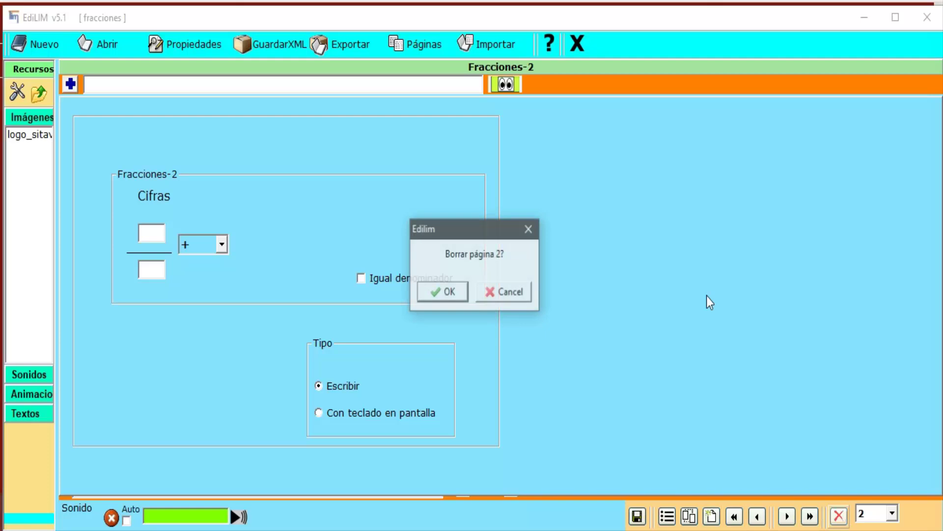
{"action": "left_click", "coordinate": [458, 297]}
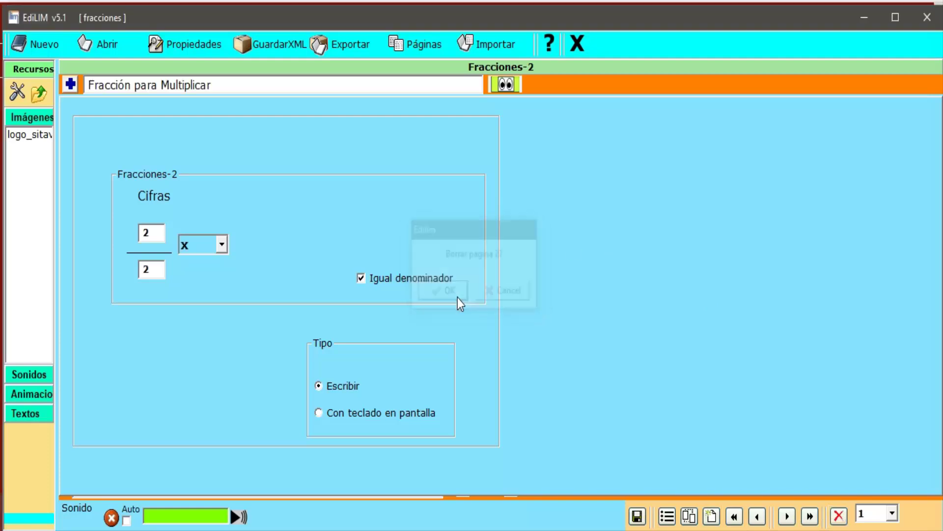
Step: Browse forward to page 4 of the book and temporarily outline its activity title in red
{"action": "left_click", "coordinate": [788, 516]}
{"action": "left_click", "coordinate": [792, 522]}
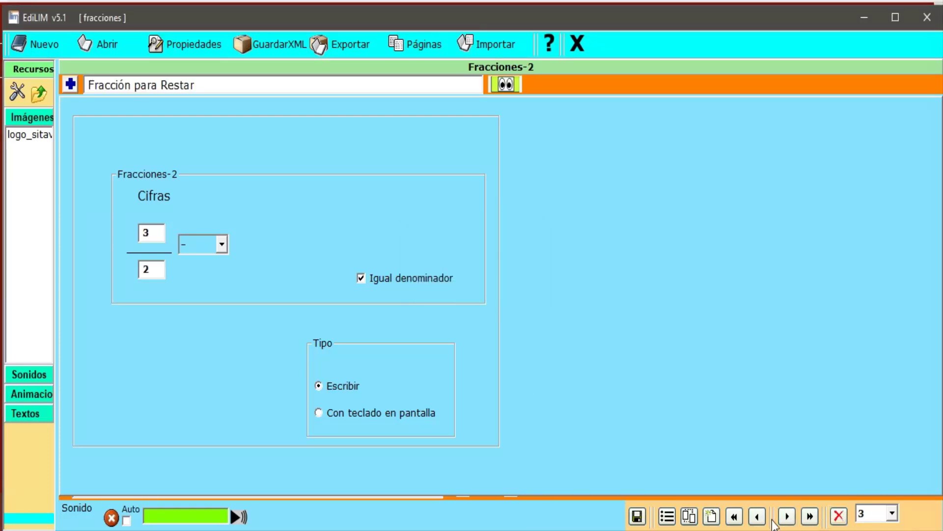
{"action": "left_click", "coordinate": [785, 525]}
{"action": "mouse_move", "coordinate": [594, 30]}
{"action": "mouse_move", "coordinate": [539, 132]}
{"action": "left_mouse_down"}
{"action": "mouse_move", "coordinate": [326, 70]}
{"action": "mouse_move", "coordinate": [79, 57]}
{"action": "left_mouse_up"}
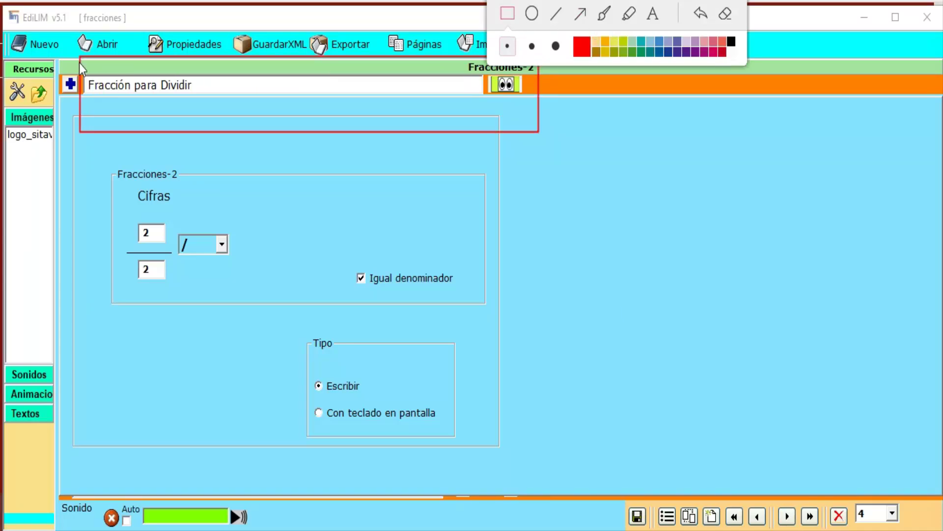
{"action": "left_click", "coordinate": [730, 12]}
Step: Go back through pages 3, 2 and 1, highlighting the activity title on each page
{"action": "left_click", "coordinate": [757, 516]}
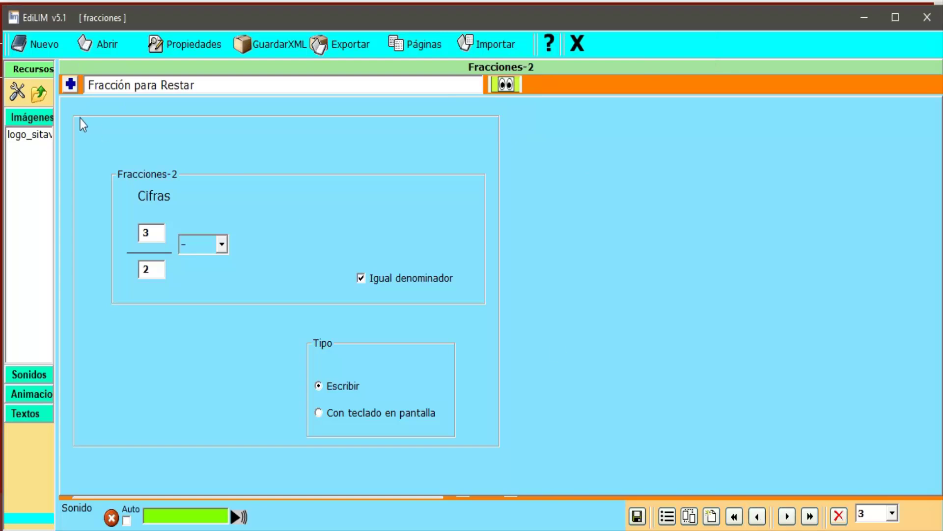
{"action": "left_click_drag", "start_coordinate": [249, 87], "coordinate": [93, 85]}
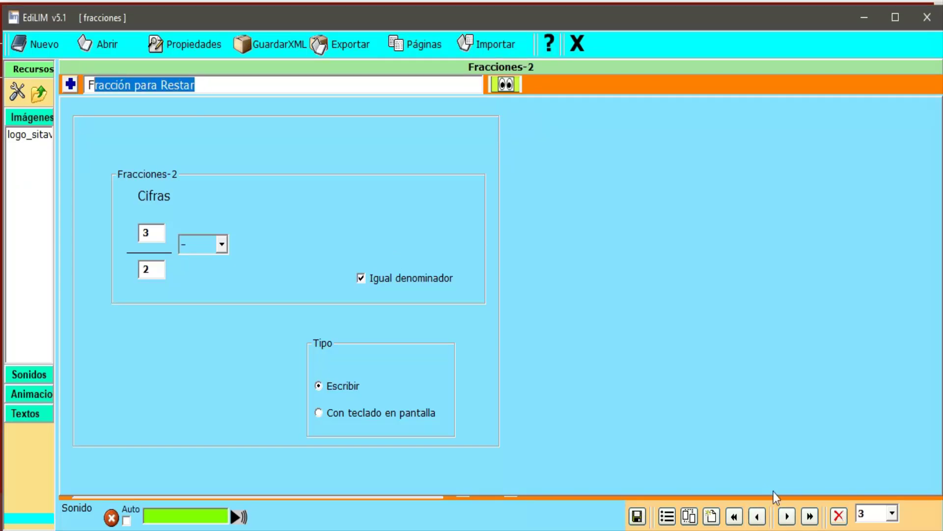
{"action": "left_click", "coordinate": [757, 516]}
{"action": "left_click_drag", "start_coordinate": [235, 86], "coordinate": [87, 86]}
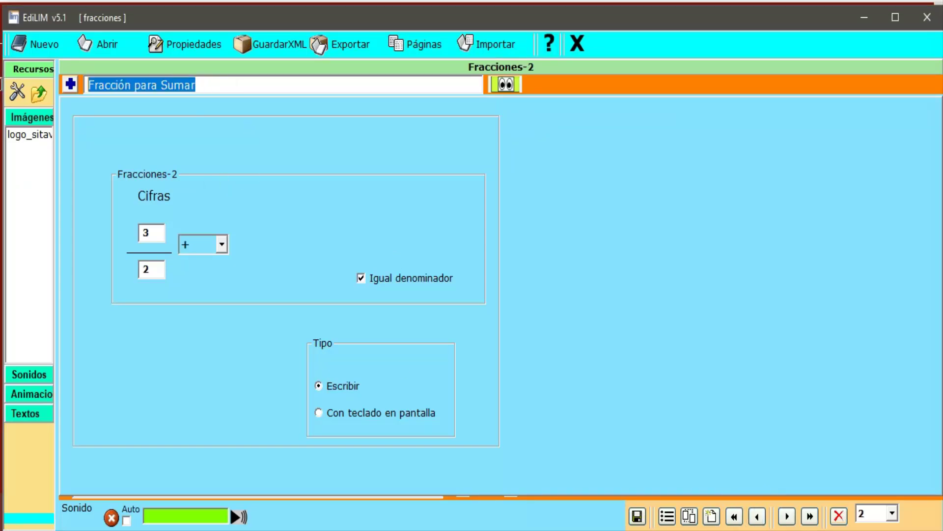
{"action": "left_click", "coordinate": [757, 516]}
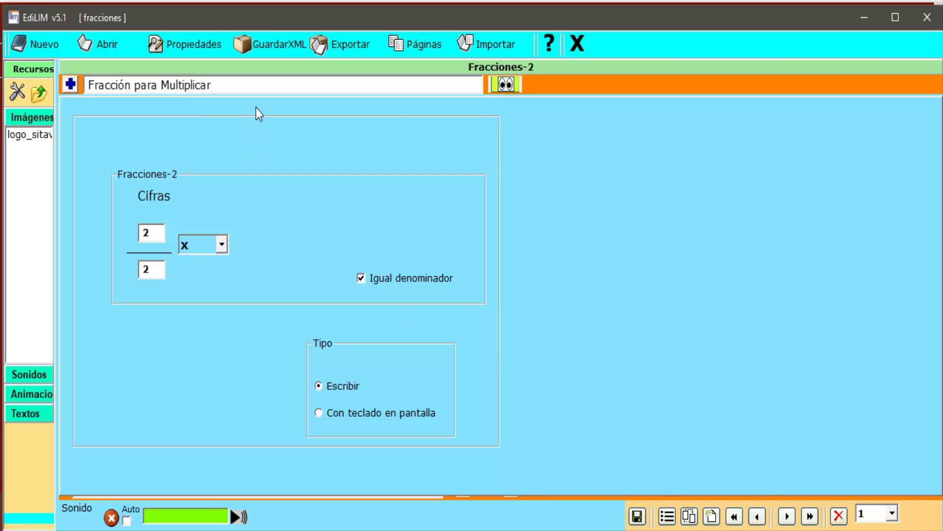
{"action": "left_click_drag", "start_coordinate": [256, 87], "coordinate": [88, 85]}
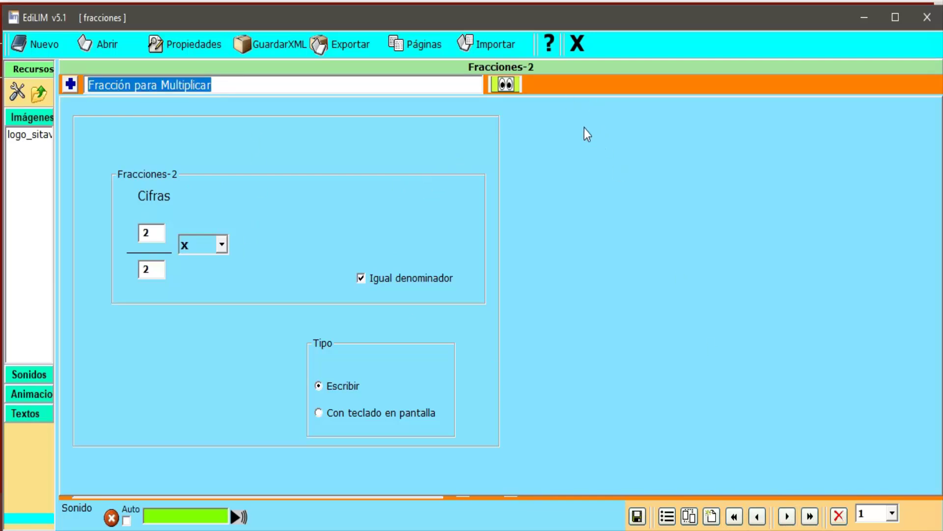
Step: Point two red annotation arrows at the Igual denominador option on page 1 and erase them
{"action": "mouse_move", "coordinate": [589, 3]}
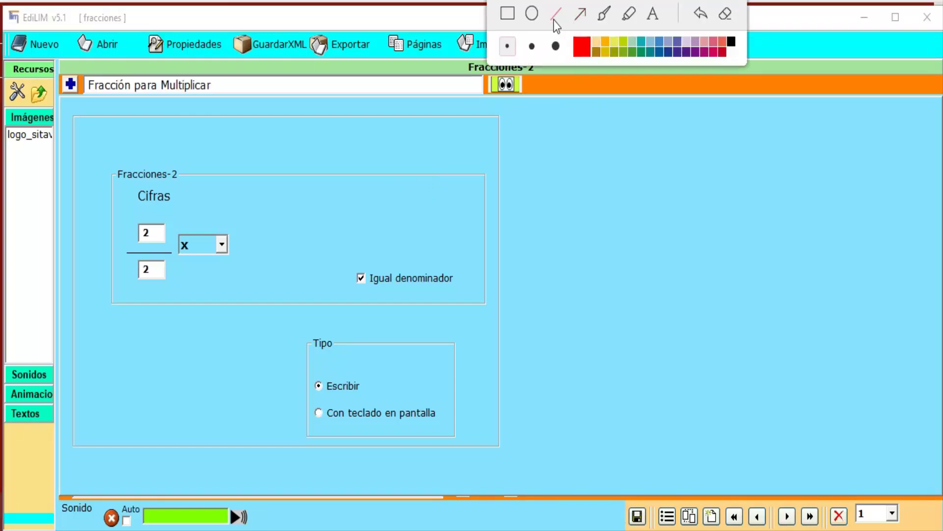
{"action": "mouse_move", "coordinate": [608, 248]}
{"action": "left_mouse_down"}
{"action": "mouse_move", "coordinate": [443, 258]}
{"action": "mouse_move", "coordinate": [367, 273]}
{"action": "left_mouse_up"}
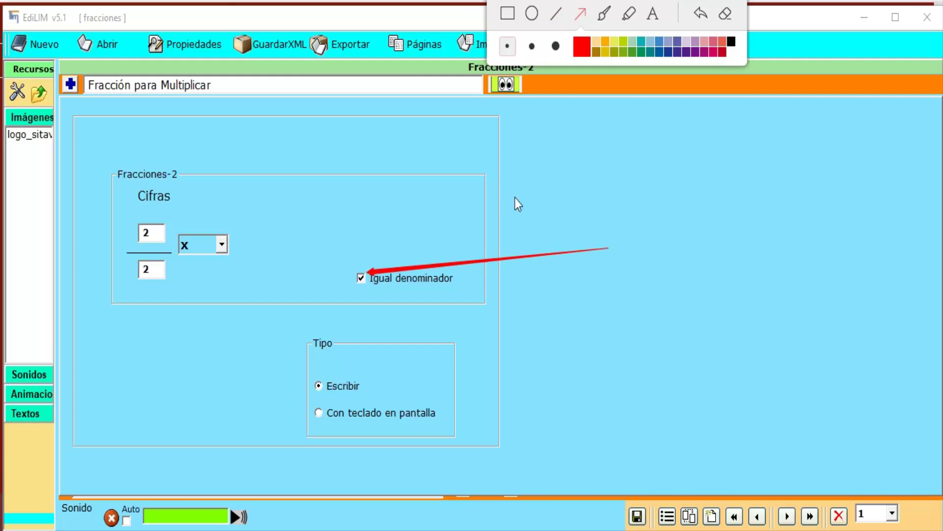
{"action": "mouse_move", "coordinate": [538, 345]}
{"action": "left_mouse_down"}
{"action": "mouse_move", "coordinate": [329, 308]}
{"action": "mouse_move", "coordinate": [367, 287]}
{"action": "left_mouse_up"}
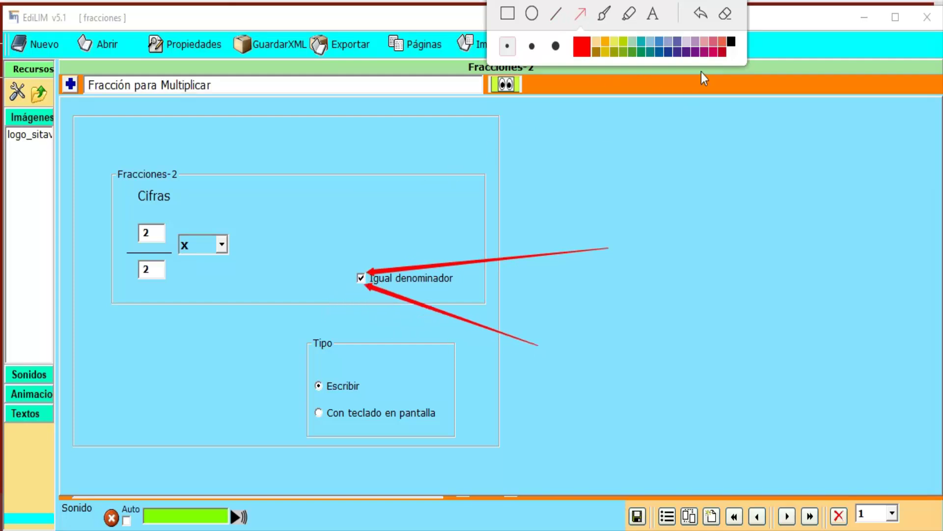
{"action": "left_click", "coordinate": [718, 13]}
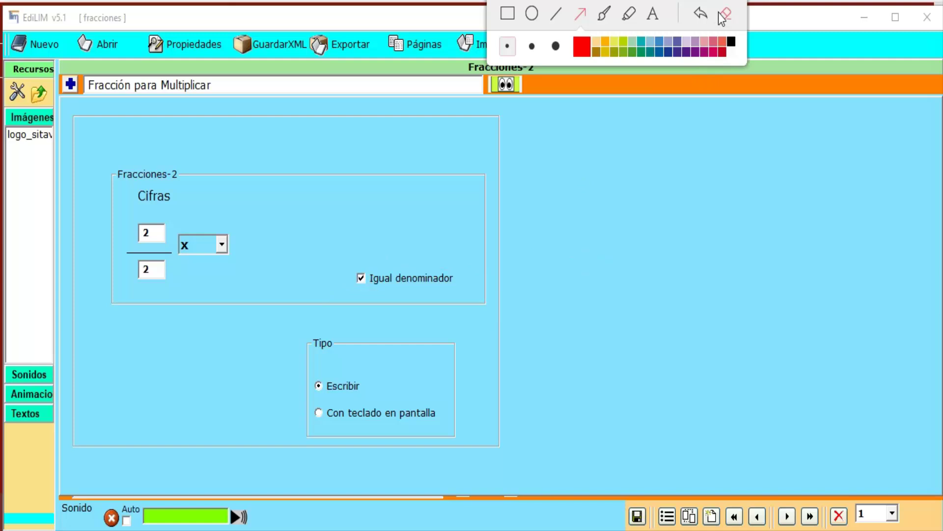
Step: Review the fraction settings on each page up to page 4, and return to page 1
{"action": "left_click", "coordinate": [786, 517]}
{"action": "left_click", "coordinate": [785, 517]}
{"action": "left_click", "coordinate": [785, 517]}
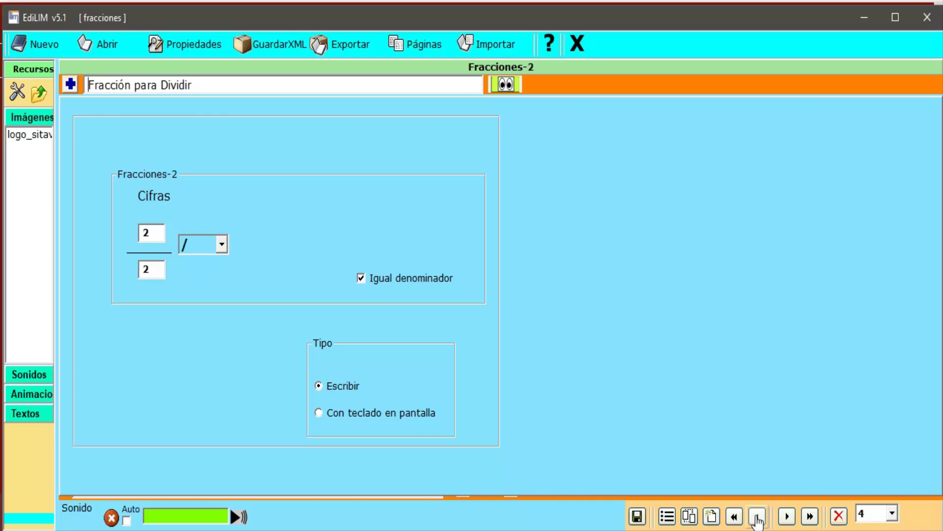
{"action": "left_click", "coordinate": [758, 519]}
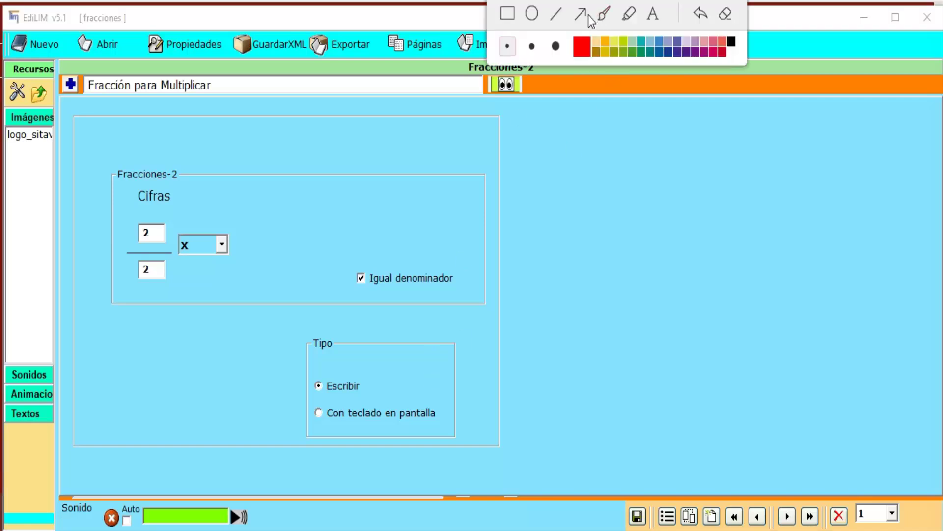
Step: Point red annotation arrows at the Escribir and Con teclado en pantalla types, erase them, and leave annotation mode
{"action": "left_click", "coordinate": [586, 15]}
{"action": "mouse_move", "coordinate": [653, 246]}
{"action": "left_mouse_down"}
{"action": "mouse_move", "coordinate": [411, 372]}
{"action": "mouse_move", "coordinate": [370, 378]}
{"action": "left_mouse_up"}
{"action": "left_click_drag", "start_coordinate": [710, 294], "coordinate": [437, 400]}
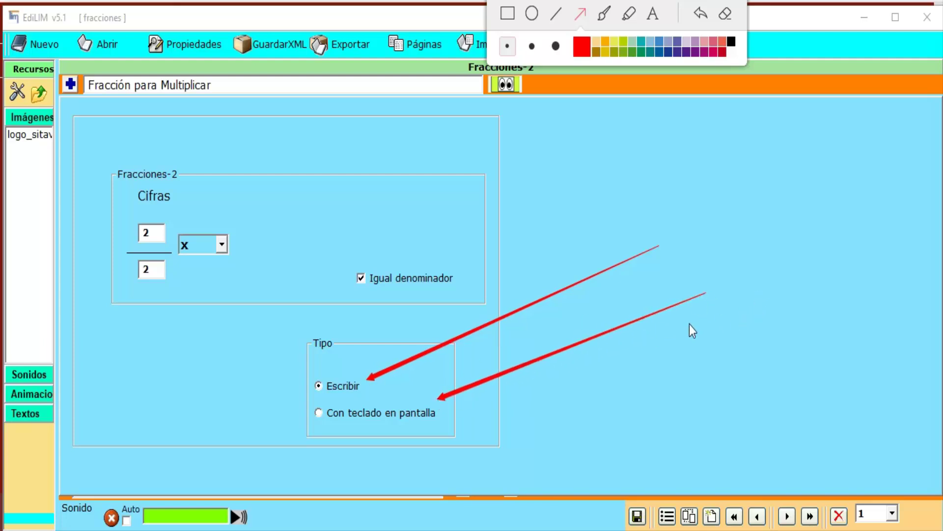
{"action": "mouse_move", "coordinate": [818, 348]}
{"action": "left_mouse_down"}
{"action": "mouse_move", "coordinate": [441, 404]}
{"action": "mouse_move", "coordinate": [441, 420]}
{"action": "mouse_move", "coordinate": [423, 399]}
{"action": "mouse_move", "coordinate": [453, 425]}
{"action": "mouse_move", "coordinate": [447, 417]}
{"action": "left_mouse_up"}
{"action": "mouse_move", "coordinate": [573, 204]}
{"action": "left_mouse_down"}
{"action": "mouse_move", "coordinate": [448, 331]}
{"action": "mouse_move", "coordinate": [369, 380]}
{"action": "left_mouse_up"}
{"action": "mouse_move", "coordinate": [660, 198]}
{"action": "left_mouse_down"}
{"action": "mouse_move", "coordinate": [481, 358]}
{"action": "mouse_move", "coordinate": [438, 413]}
{"action": "left_mouse_up"}
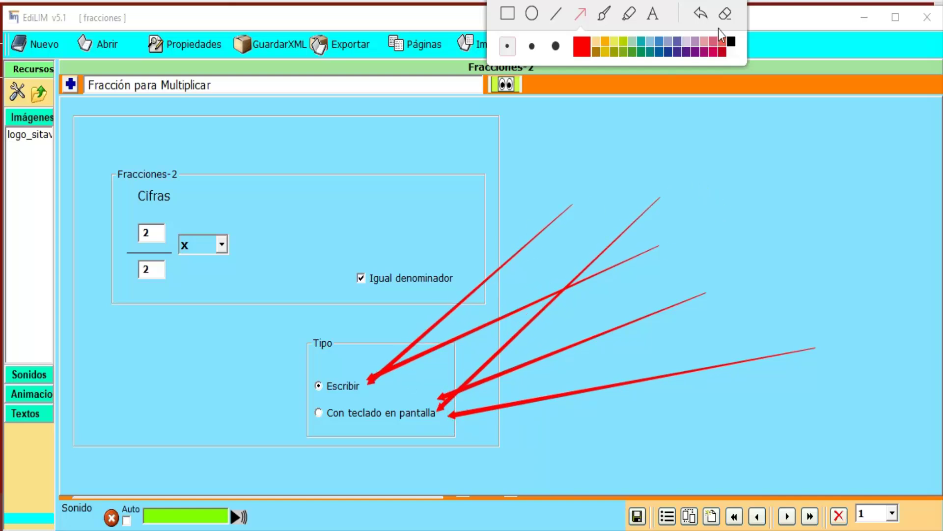
{"action": "left_click", "coordinate": [728, 16]}
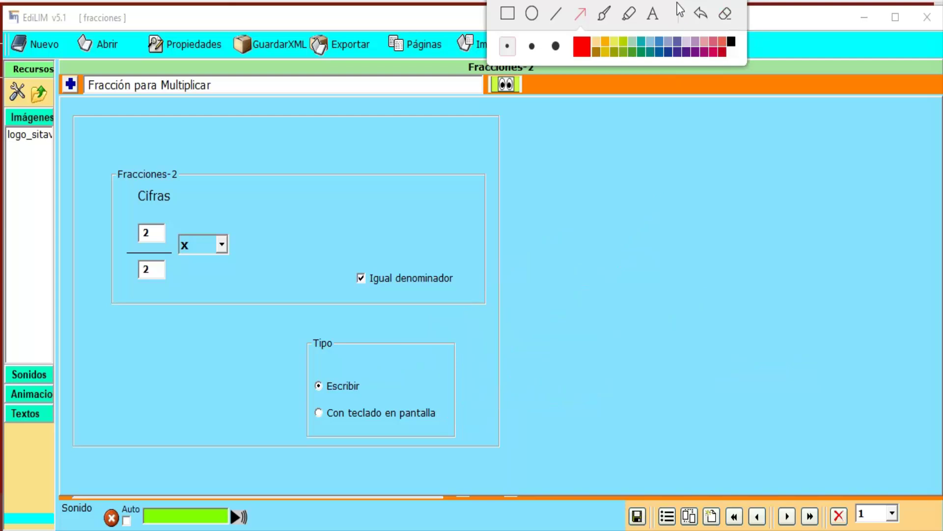
{"action": "key", "text": "Escape"}
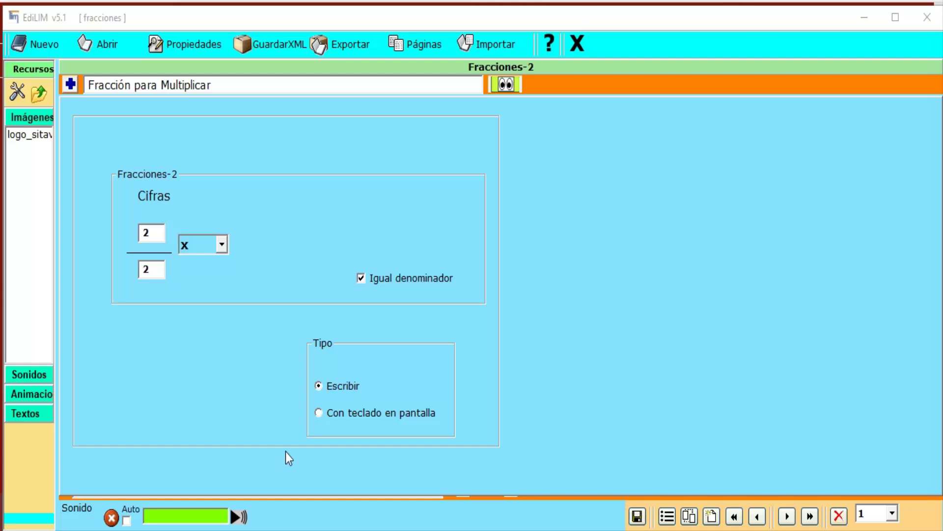
Step: Switch page 1's exercise type to Con teclado en pantalla and back to Escribir
{"action": "left_click", "coordinate": [317, 415]}
{"action": "left_click", "coordinate": [317, 387]}
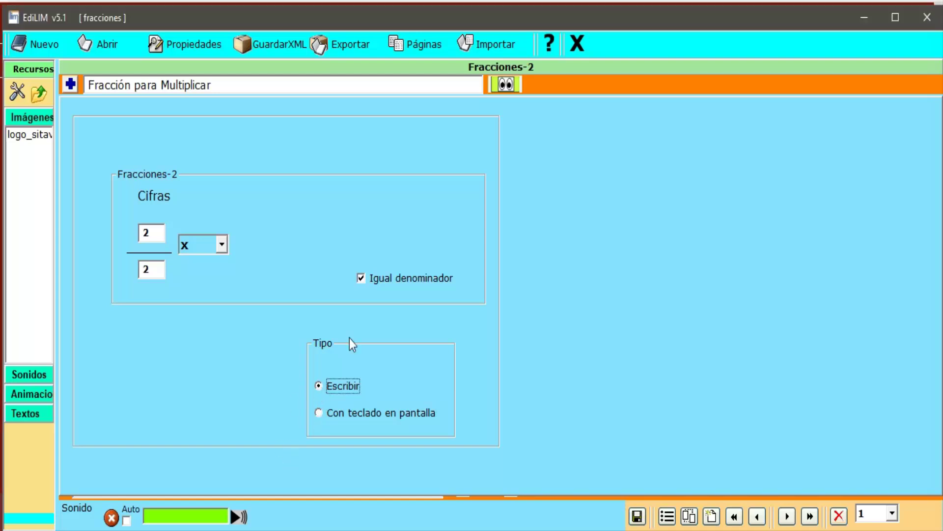
Step: Frame the preview icon beside the activity title with a red annotation rectangle and erase it
{"action": "mouse_move", "coordinate": [509, 26]}
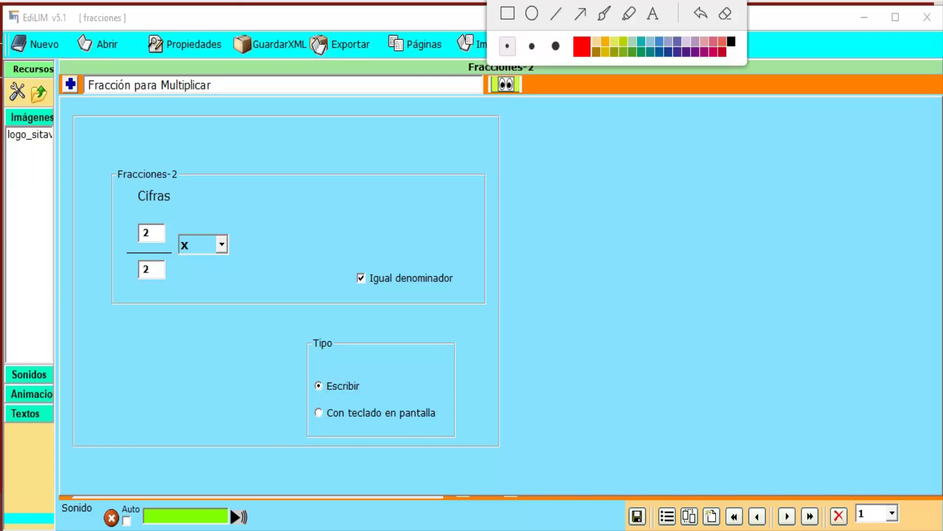
{"action": "left_click_drag", "start_coordinate": [590, 139], "coordinate": [450, 65]}
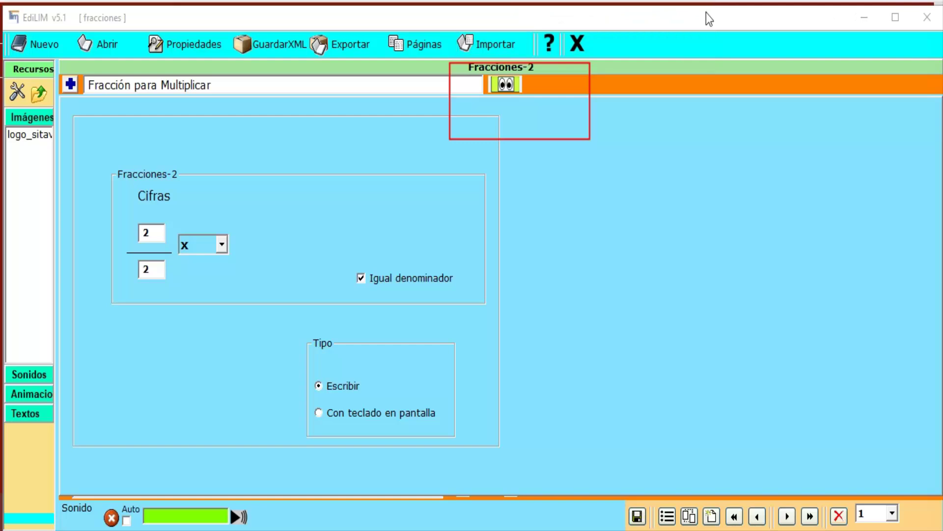
{"action": "mouse_move", "coordinate": [709, 17]}
{"action": "left_click", "coordinate": [894, 20]}
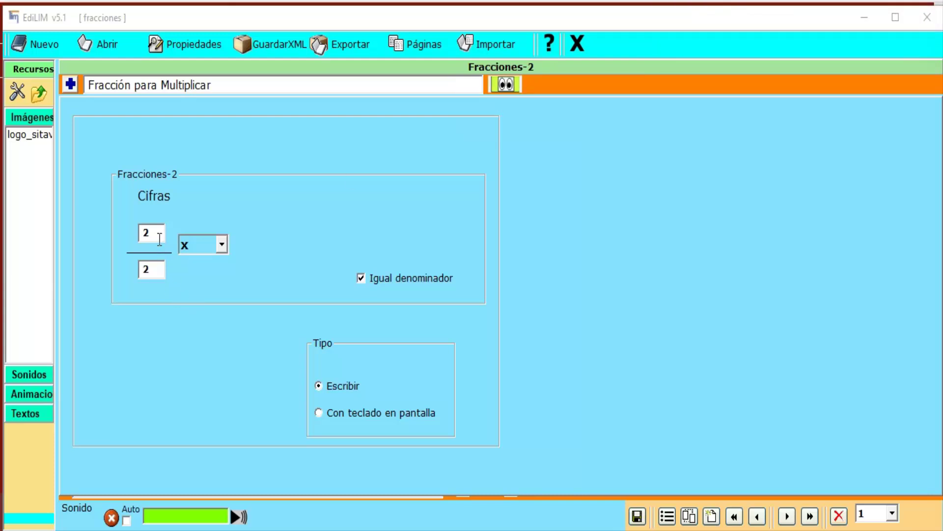
Step: Frame the numerator and denominator Cifras values on page 1 with red annotation rectangles and erase them
{"action": "mouse_move", "coordinate": [697, 32]}
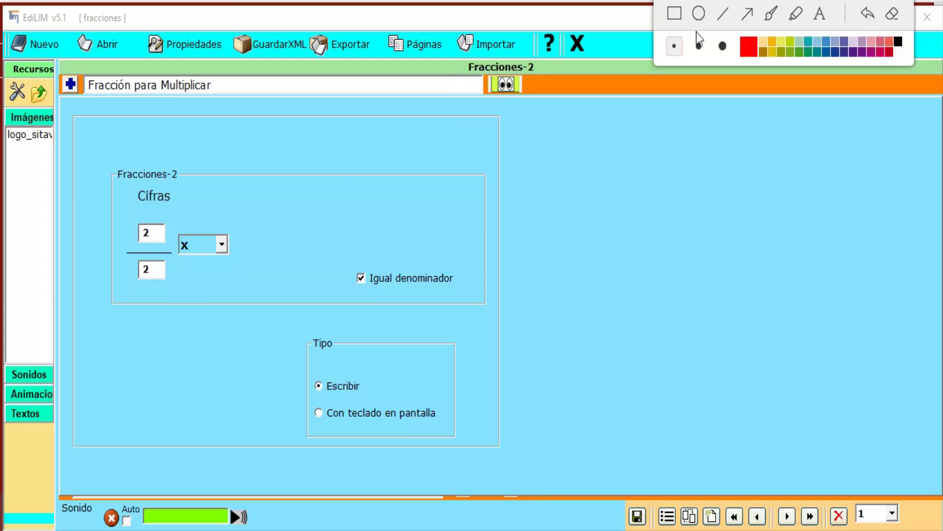
{"action": "left_click", "coordinate": [674, 19]}
{"action": "left_click_drag", "start_coordinate": [187, 251], "coordinate": [190, 253]}
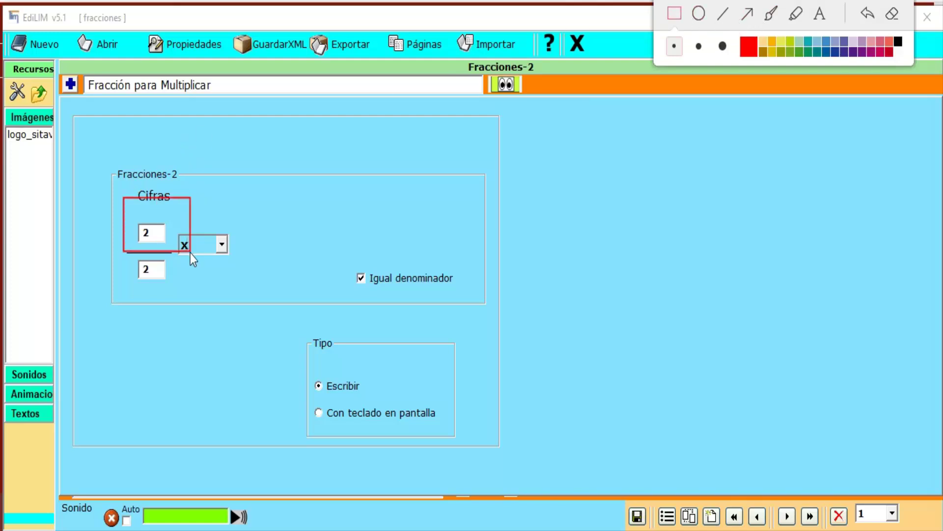
{"action": "left_click_drag", "start_coordinate": [119, 255], "coordinate": [217, 321]}
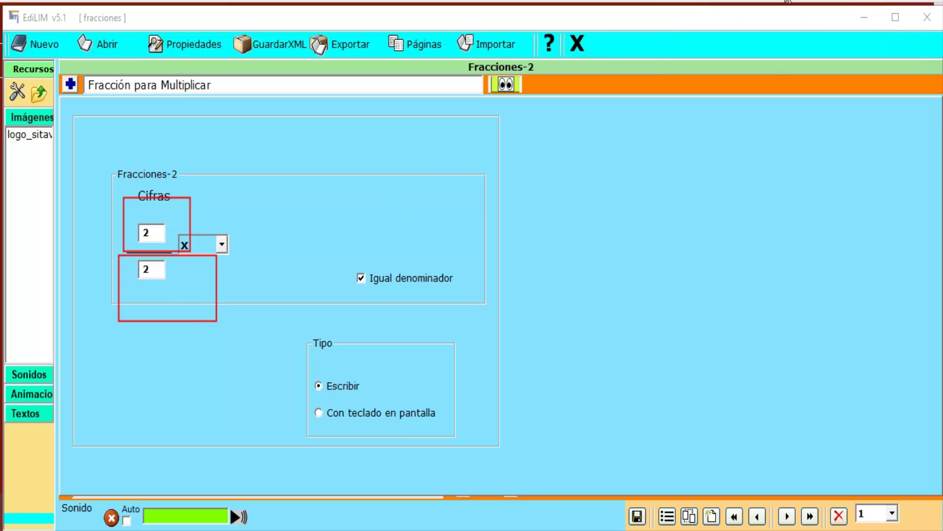
{"action": "mouse_move", "coordinate": [866, 4]}
{"action": "left_click", "coordinate": [892, 13]}
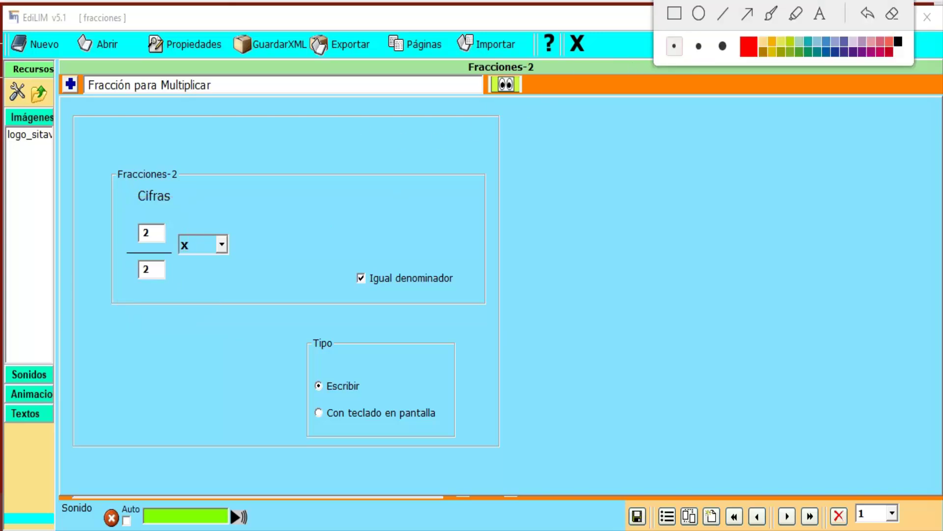
Step: Preview page 1 in the browser at full screen and 100 % zoom, and highlight the generated fractions
{"action": "left_click", "coordinate": [498, 92]}
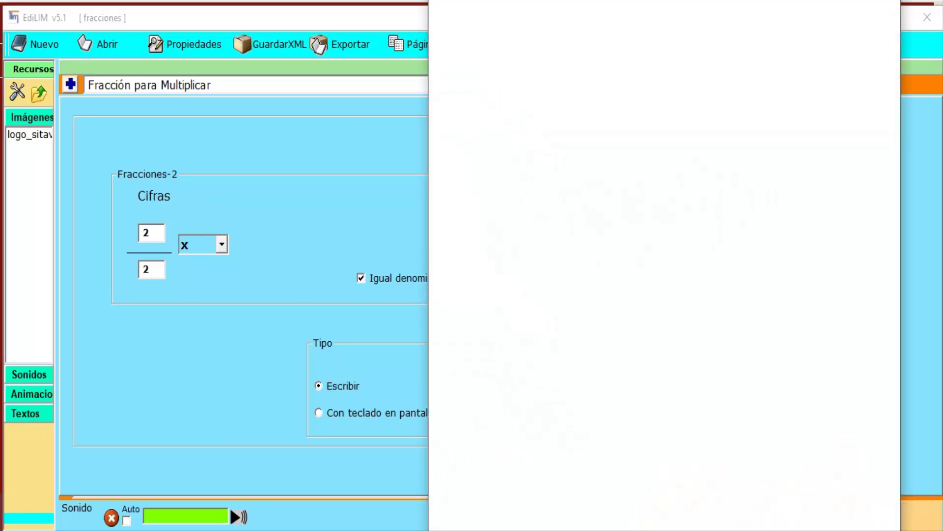
{"action": "key", "text": "F11"}
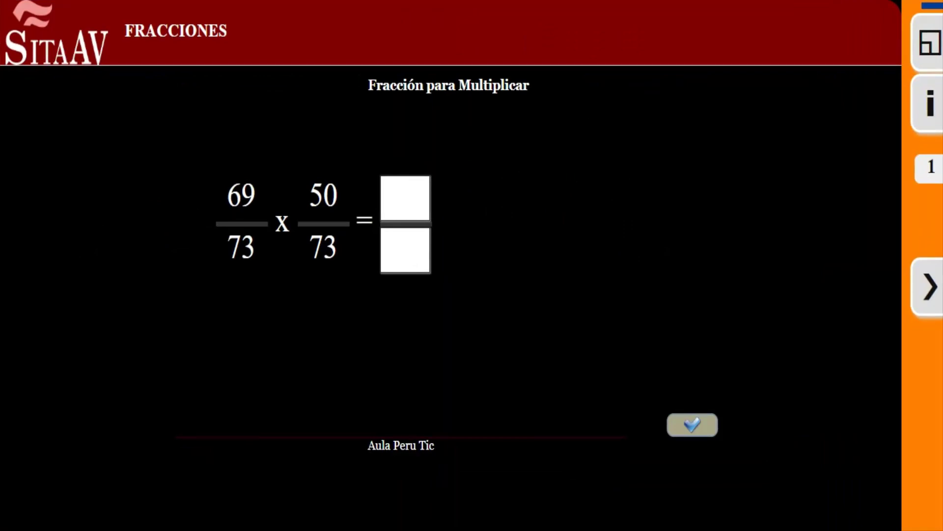
{"action": "left_click", "coordinate": [811, 13]}
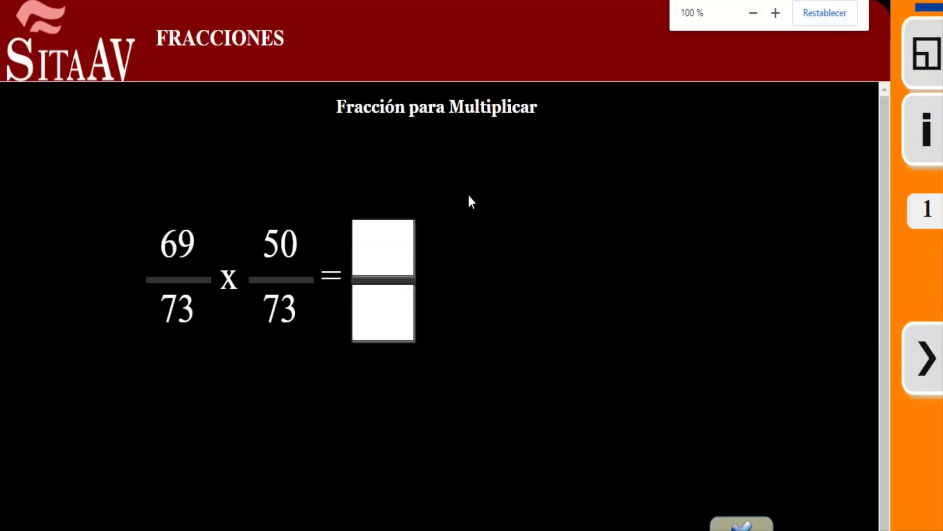
{"action": "left_click_drag", "start_coordinate": [158, 253], "coordinate": [236, 242]}
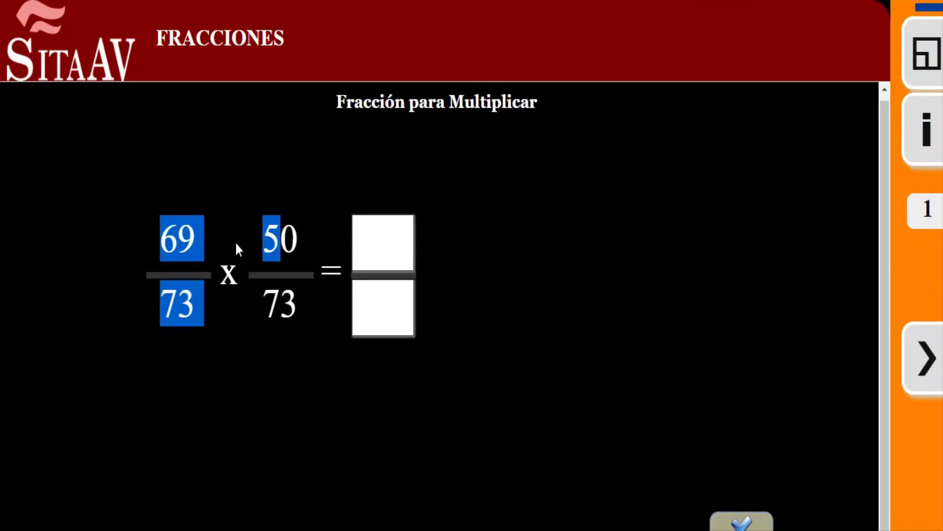
{"action": "left_click", "coordinate": [236, 244]}
{"action": "left_click_drag", "start_coordinate": [178, 239], "coordinate": [205, 254]}
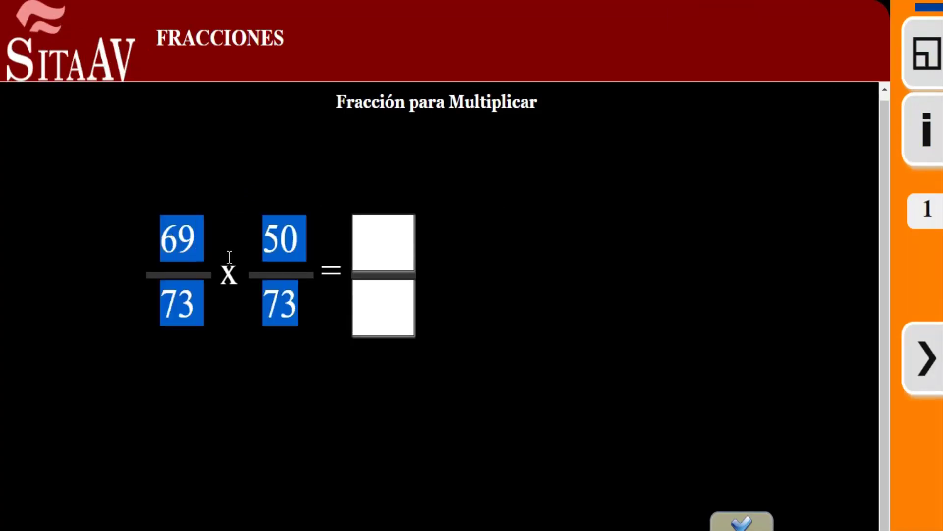
Step: Compare page 1's Cifras settings in EdiLIM with the numerators in the browser preview, and set the numerator's digits to 3
{"action": "key", "text": "alt+Tab"}
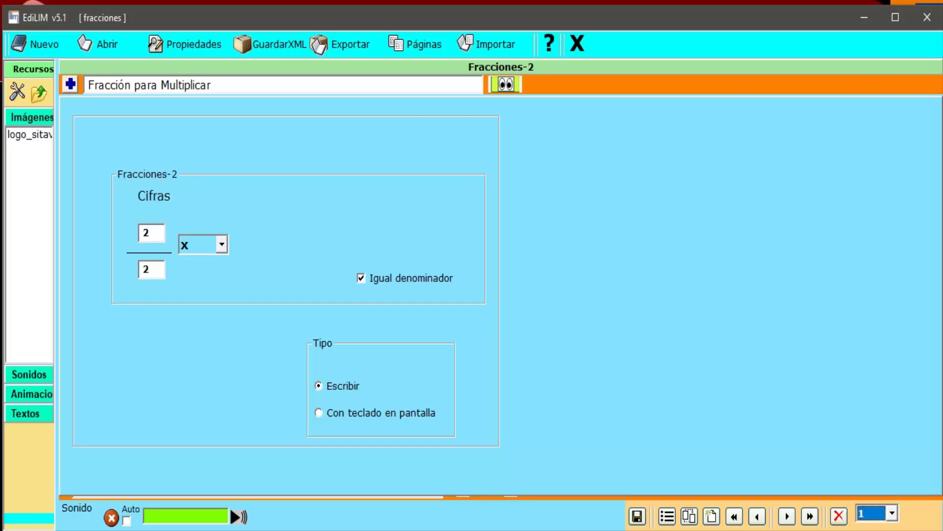
{"action": "left_click", "coordinate": [149, 184]}
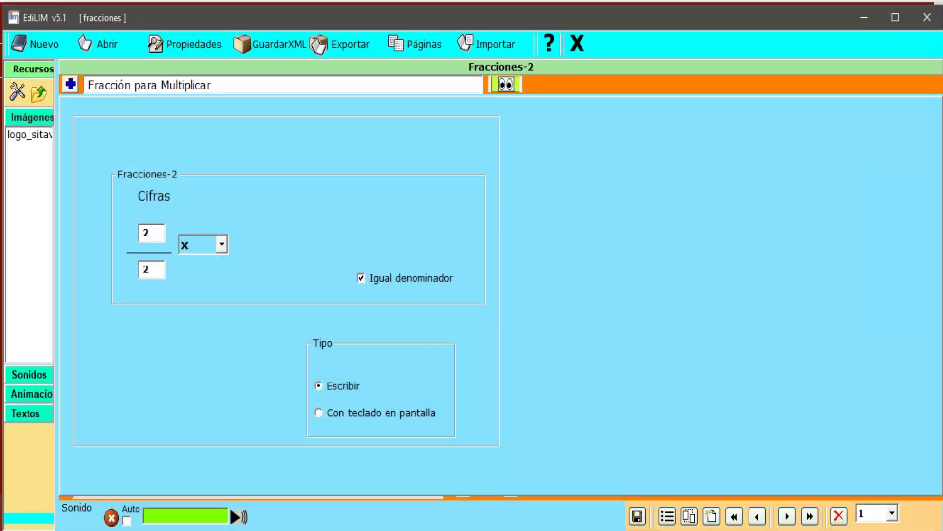
{"action": "key", "text": "alt+Tab"}
{"action": "left_click", "coordinate": [171, 212]}
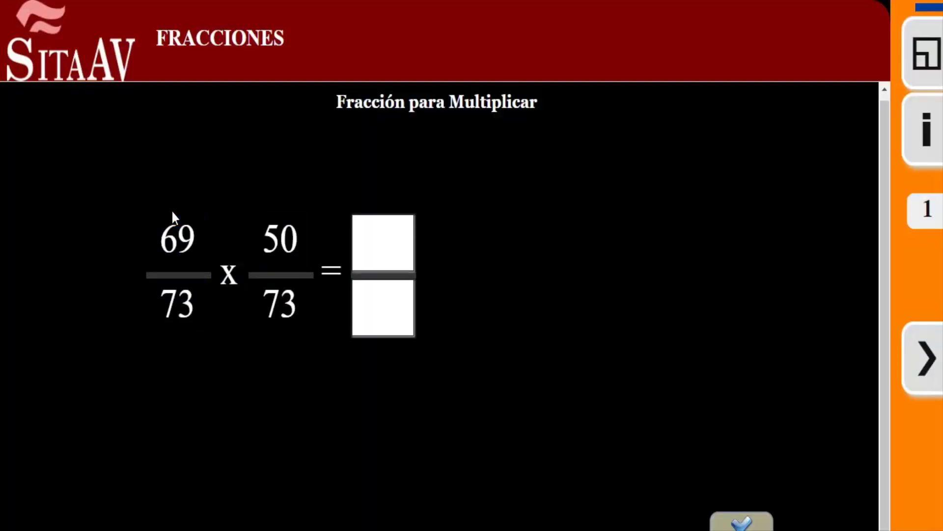
{"action": "left_click_drag", "start_coordinate": [171, 235], "coordinate": [275, 254]}
{"action": "left_click", "coordinate": [167, 245]}
{"action": "left_click", "coordinate": [222, 482]}
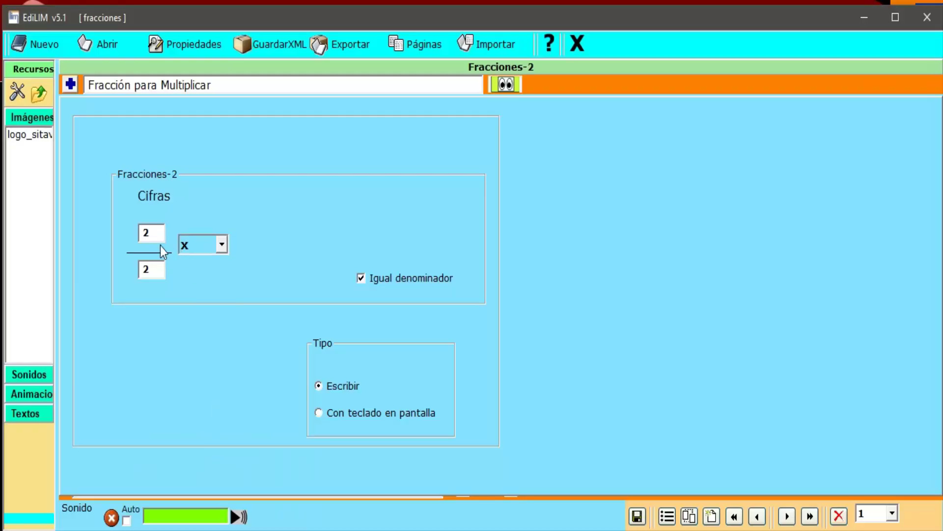
{"action": "double_click", "coordinate": [153, 232]}
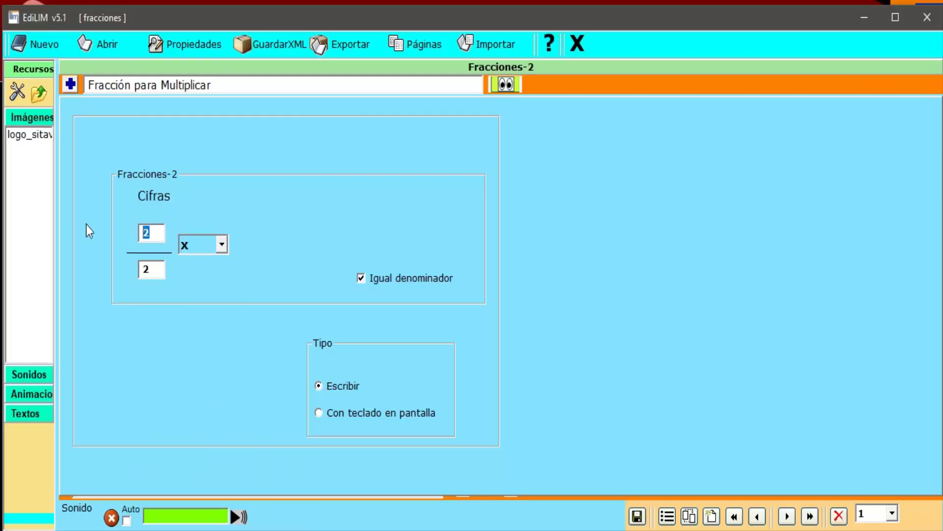
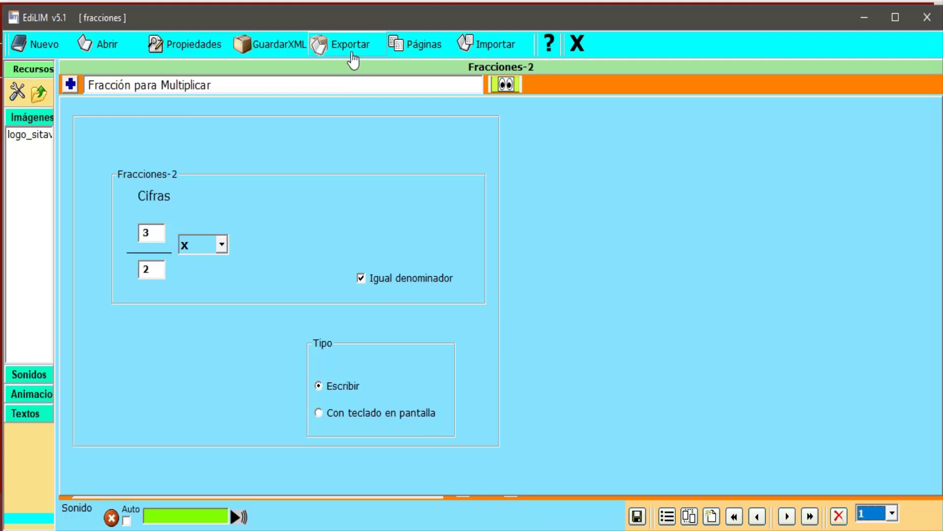
Step: Start saving the book as XML and choose the Fracciones 2 folder inside EDILIM as the location
{"action": "left_click", "coordinate": [297, 51]}
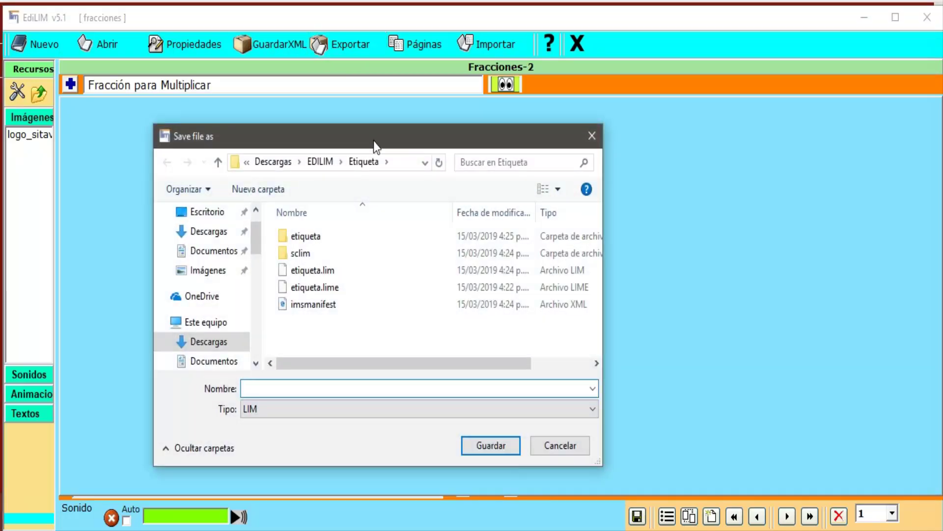
{"action": "left_click_drag", "start_coordinate": [368, 134], "coordinate": [433, 63]}
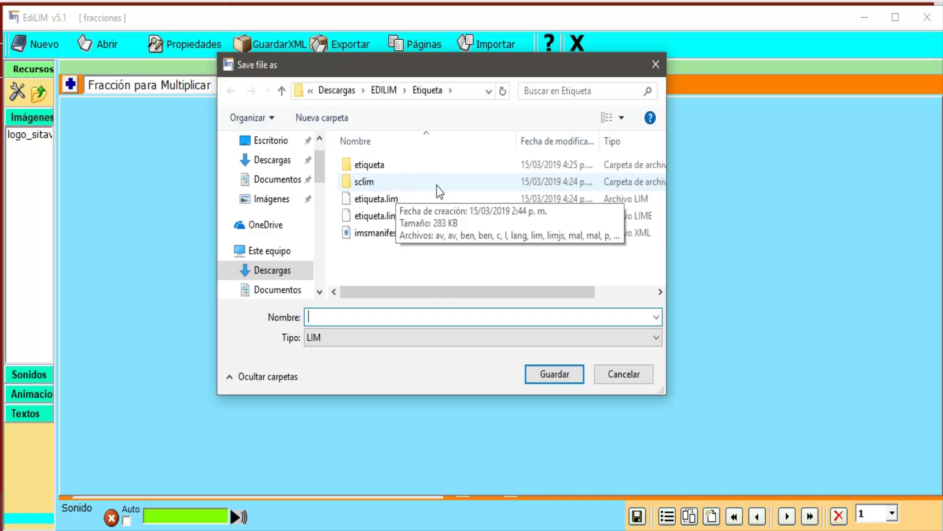
{"action": "left_click", "coordinate": [284, 91]}
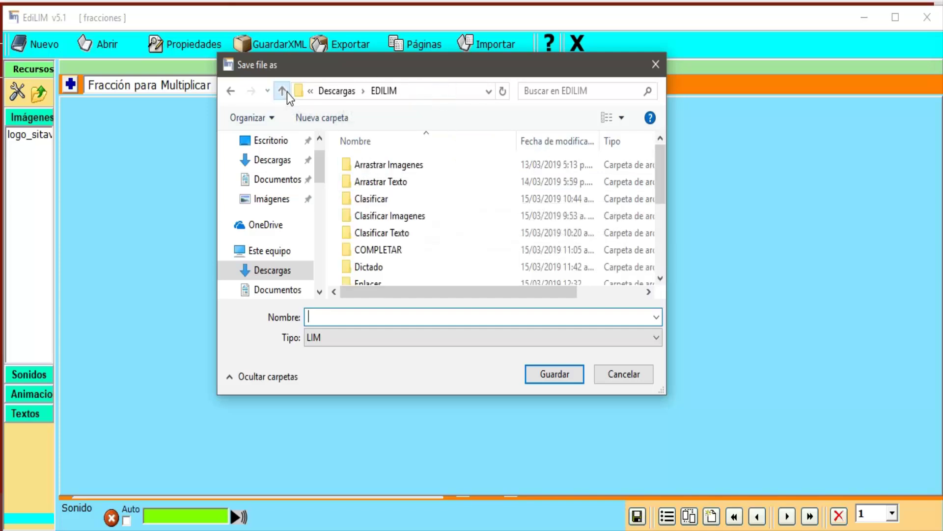
{"action": "scroll", "coordinate": [406, 229], "scroll_direction": "down", "scroll_amount": 4}
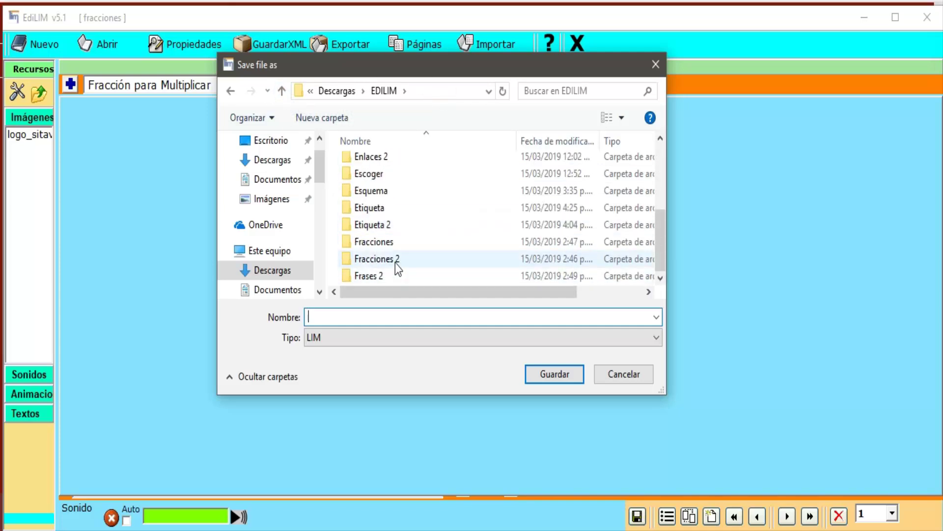
{"action": "left_click_drag", "start_coordinate": [427, 75], "coordinate": [446, 51]}
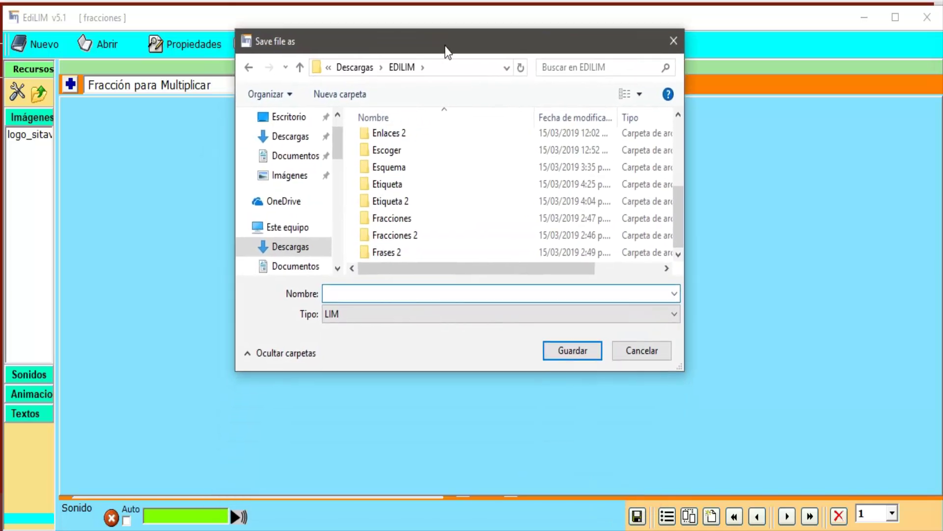
{"action": "left_click", "coordinate": [409, 237]}
{"action": "double_click", "coordinate": [409, 237]}
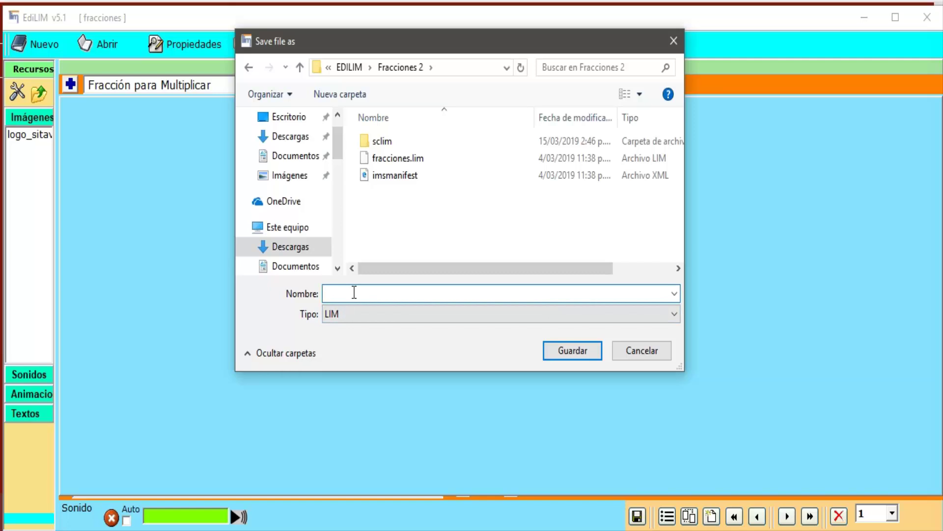
Step: Name the file fracciones and save it as the LIM type in the Fracciones 2 folder
{"action": "type", "text": "fra"}
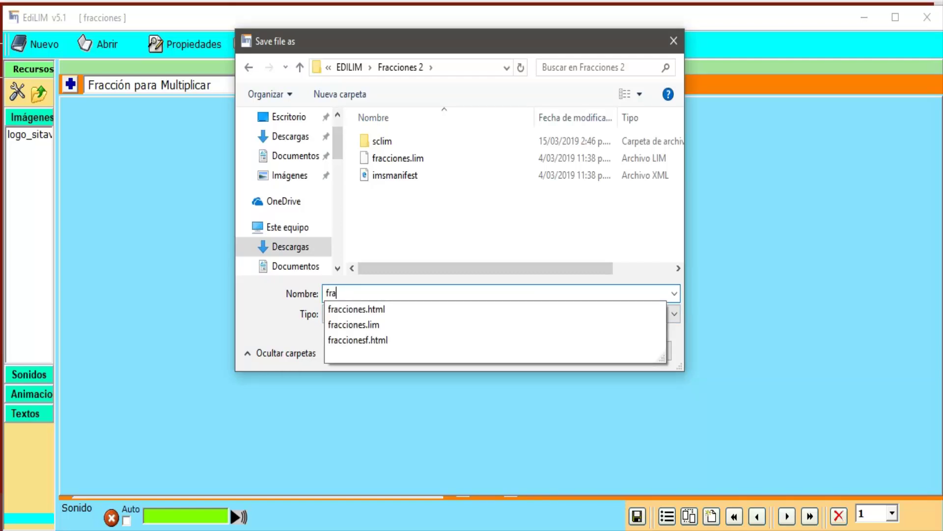
{"action": "type", "text": "cciones"}
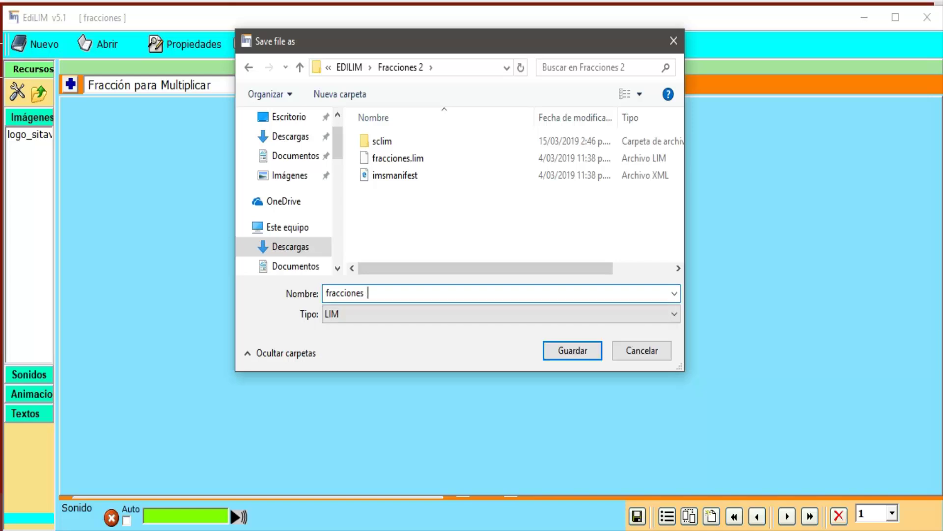
{"action": "type", "text": "  sdsd dsds"}
{"action": "key", "text": "BackSpace"}
{"action": "key", "text": "BackSpace"}
{"action": "key", "text": "BackSpace"}
{"action": "key", "text": "BackSpace"}
{"action": "key", "text": "BackSpace"}
{"action": "key", "text": "BackSpace"}
{"action": "key", "text": "BackSpace"}
{"action": "key", "text": "BackSpace"}
{"action": "key", "text": "BackSpace"}
{"action": "key", "text": "BackSpace"}
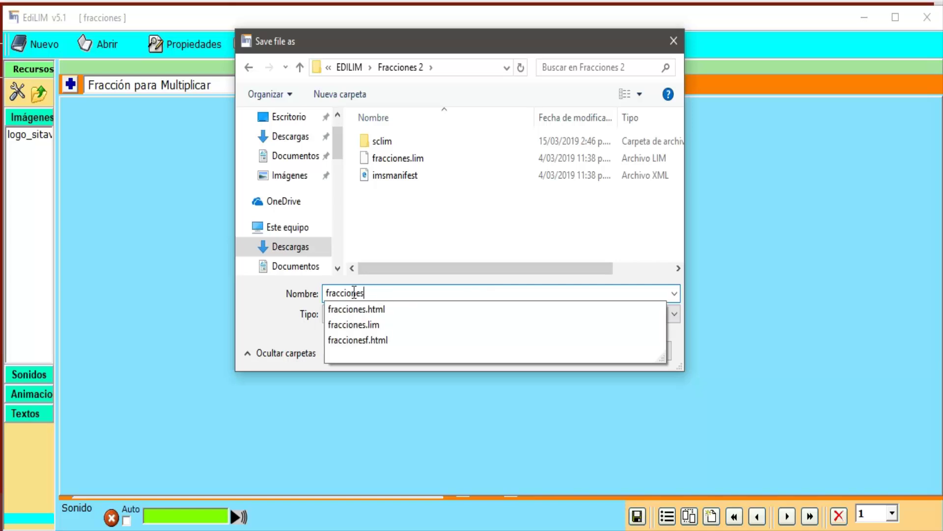
{"action": "left_click", "coordinate": [426, 252]}
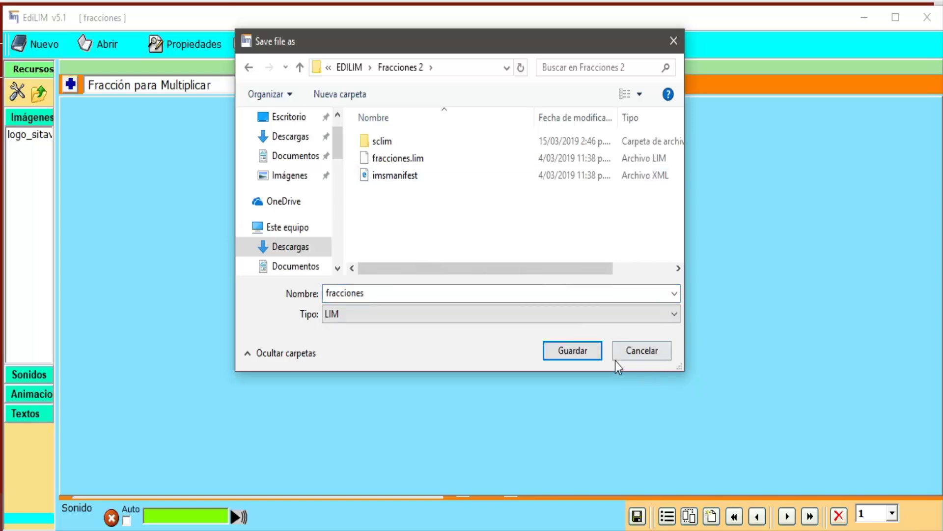
{"action": "left_click", "coordinate": [563, 352]}
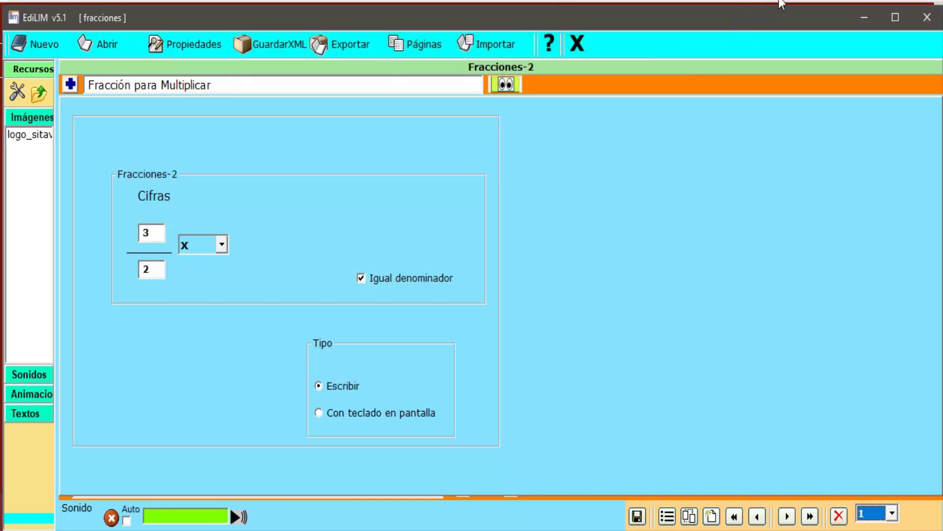
Step: Point a red annotation arrow at the Exportar command and erase it
{"action": "mouse_move", "coordinate": [742, 16]}
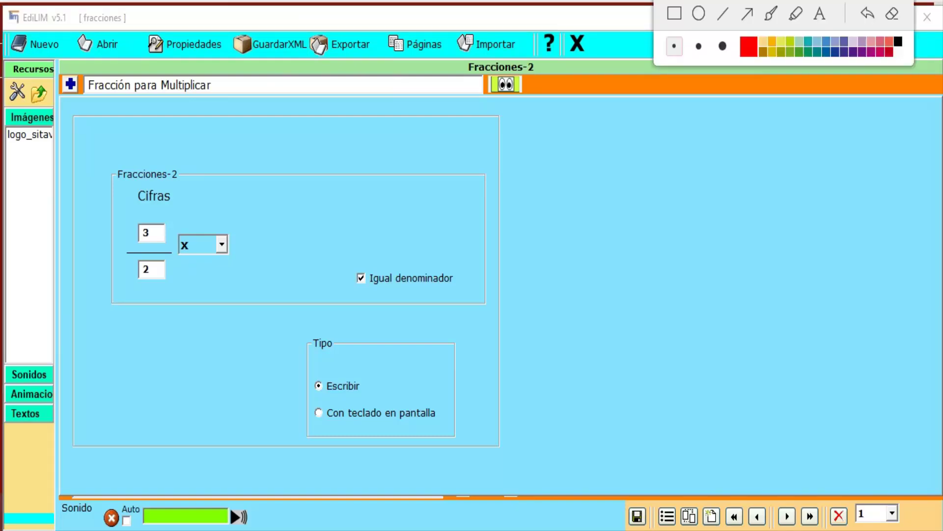
{"action": "mouse_move", "coordinate": [561, 238]}
{"action": "left_mouse_down"}
{"action": "mouse_move", "coordinate": [405, 101]}
{"action": "mouse_move", "coordinate": [366, 52]}
{"action": "left_mouse_up"}
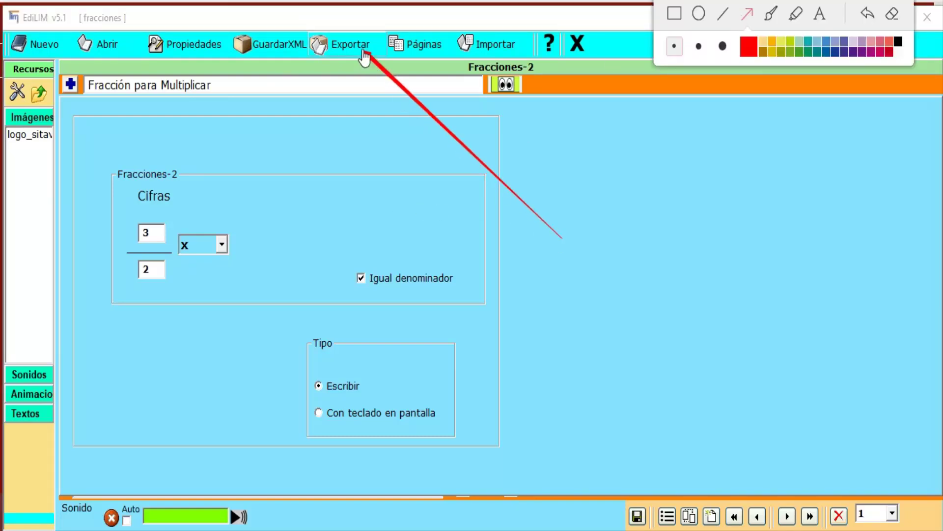
{"action": "left_click", "coordinate": [892, 15]}
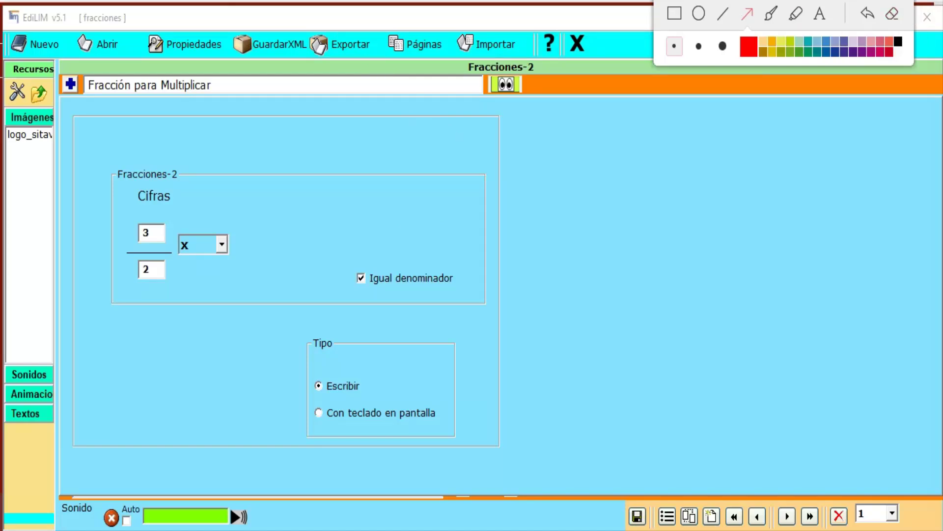
Step: Open the book's export settings and set the destination folder to Fracciones 2 inside Descargas\EDILIM
{"action": "left_click", "coordinate": [361, 53]}
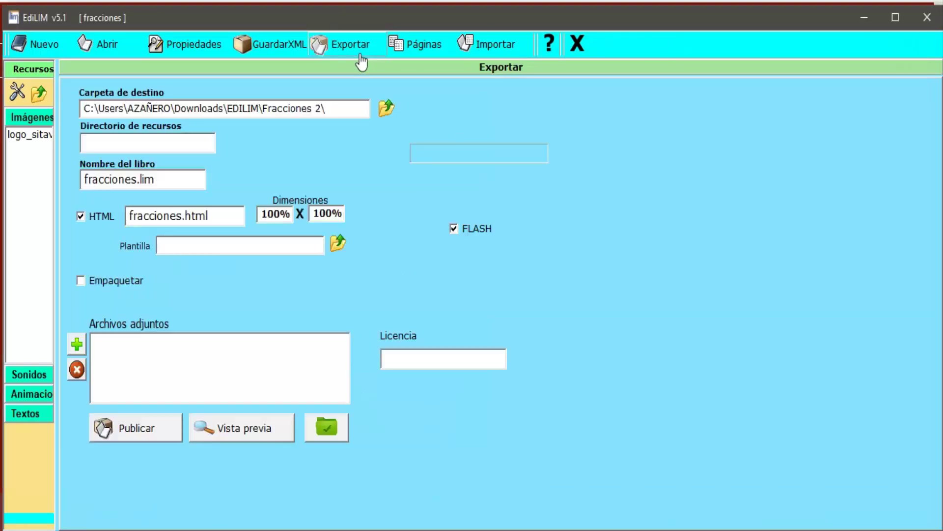
{"action": "left_click", "coordinate": [387, 109]}
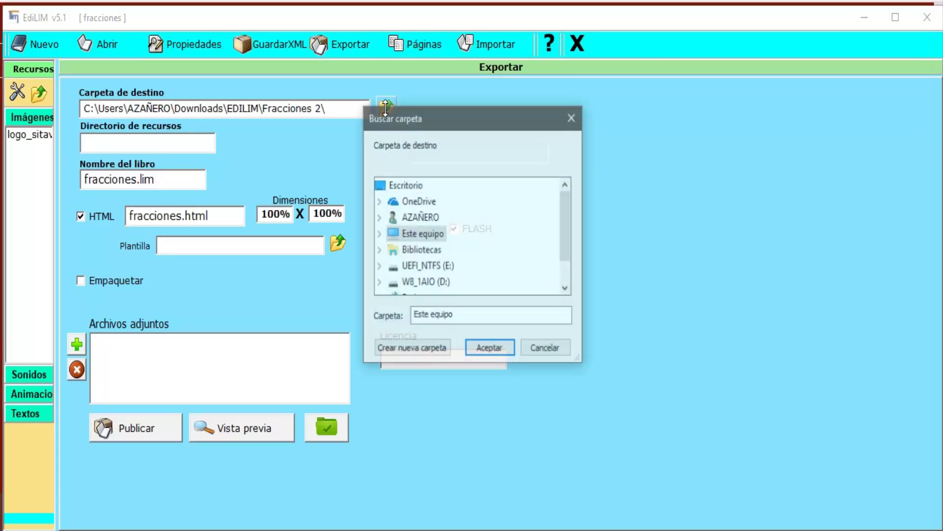
{"action": "double_click", "coordinate": [423, 238]}
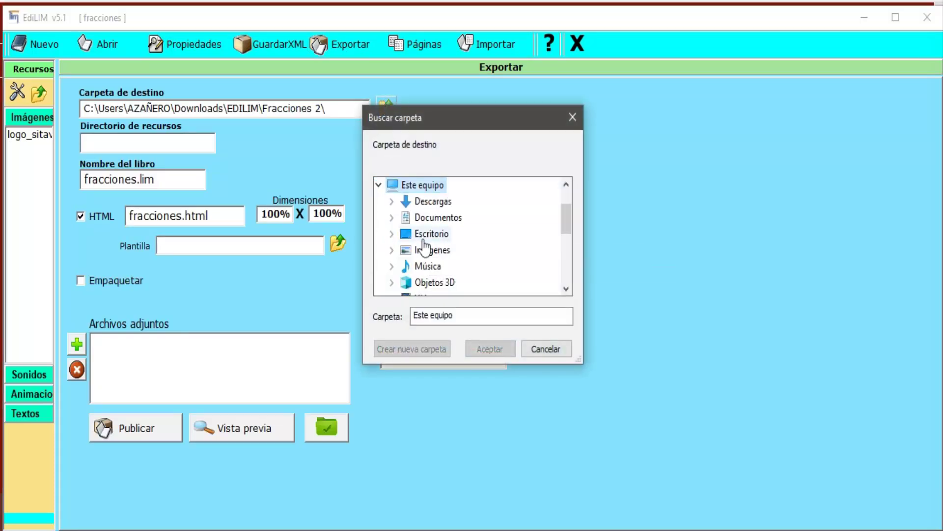
{"action": "double_click", "coordinate": [422, 201]}
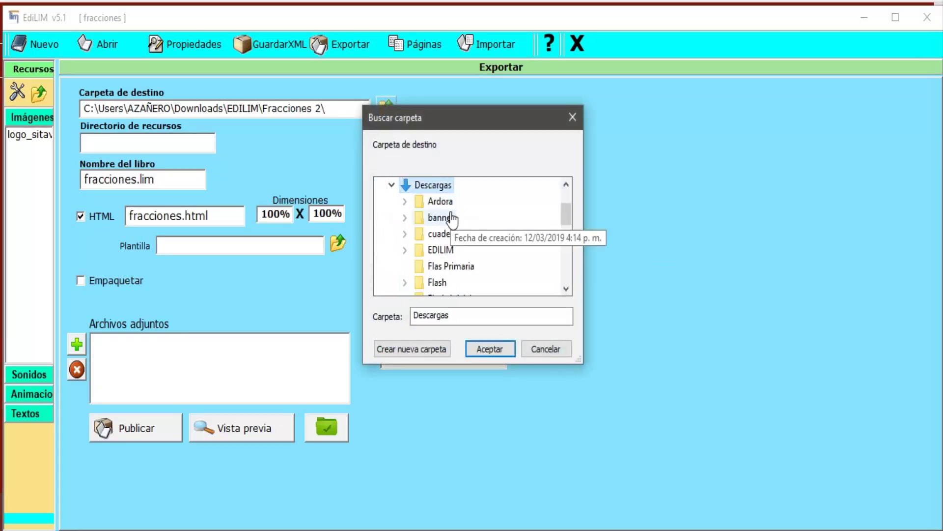
{"action": "double_click", "coordinate": [448, 250]}
{"action": "scroll", "coordinate": [452, 243], "scroll_direction": "down", "scroll_amount": 1}
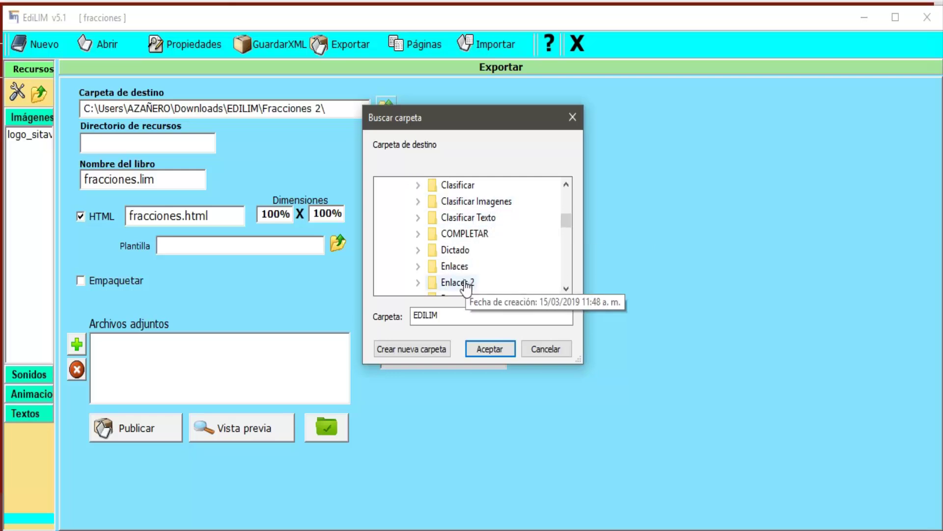
{"action": "scroll", "coordinate": [466, 287], "scroll_direction": "down", "scroll_amount": 1}
{"action": "scroll", "coordinate": [475, 290], "scroll_direction": "down", "scroll_amount": 1}
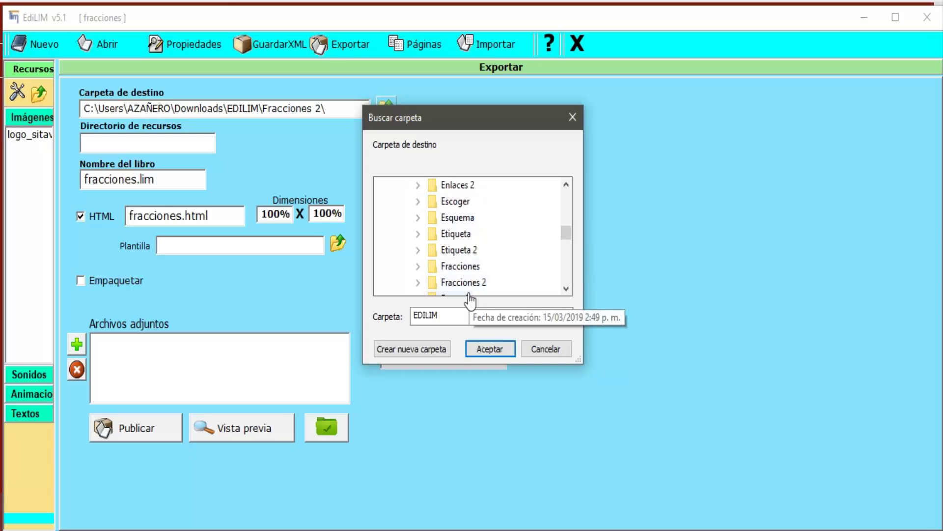
{"action": "left_click", "coordinate": [462, 283]}
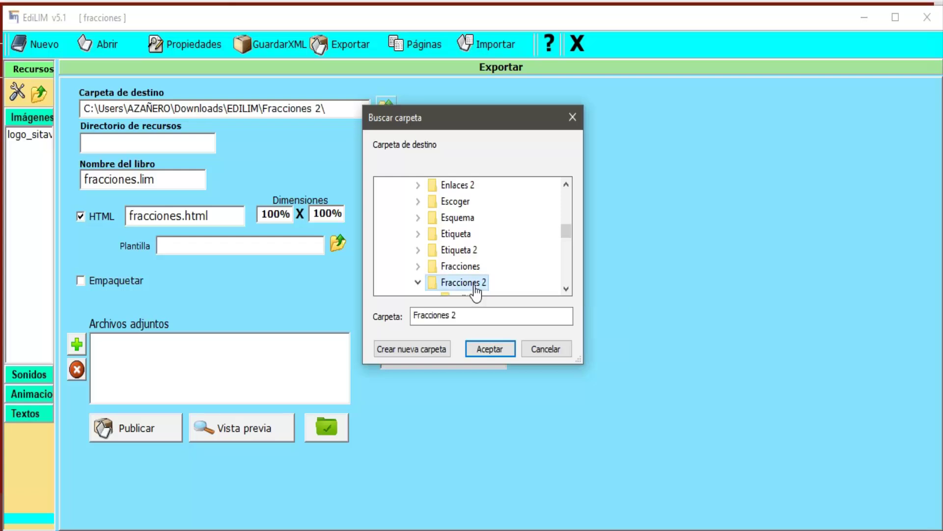
{"action": "left_click", "coordinate": [494, 350]}
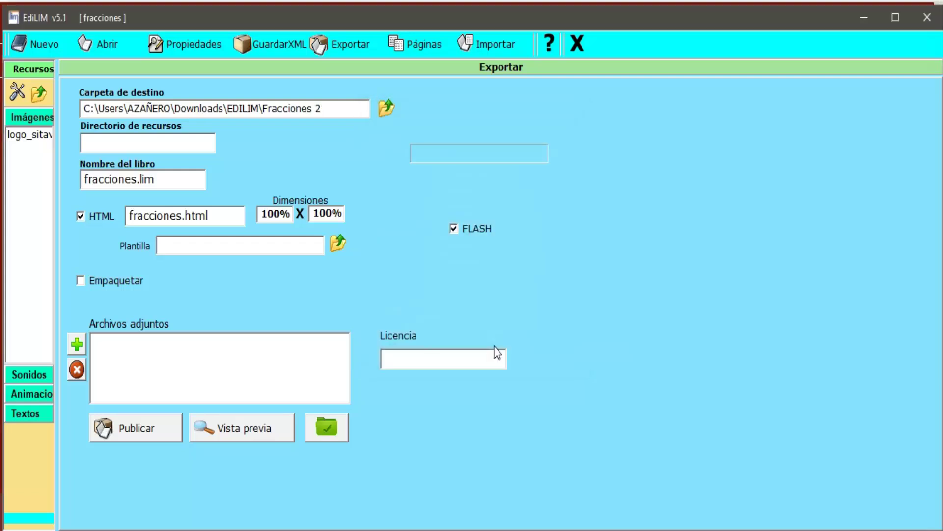
Step: Annotate the Empaquetar option, the FLASH option and the space beside Empaquetar with red arrows, box the progress bar, and erase all marks
{"action": "key", "text": "ctrl+shift+d"}
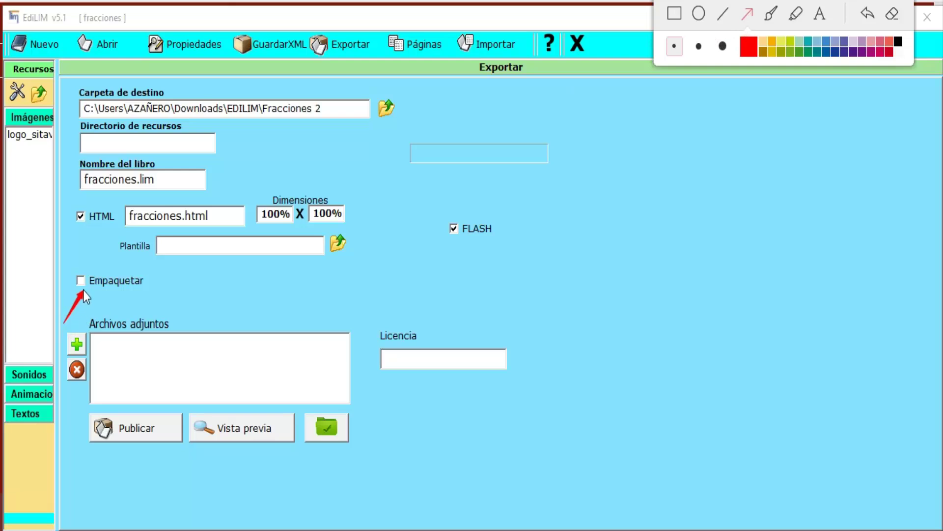
{"action": "left_click_drag", "start_coordinate": [569, 260], "coordinate": [457, 227]}
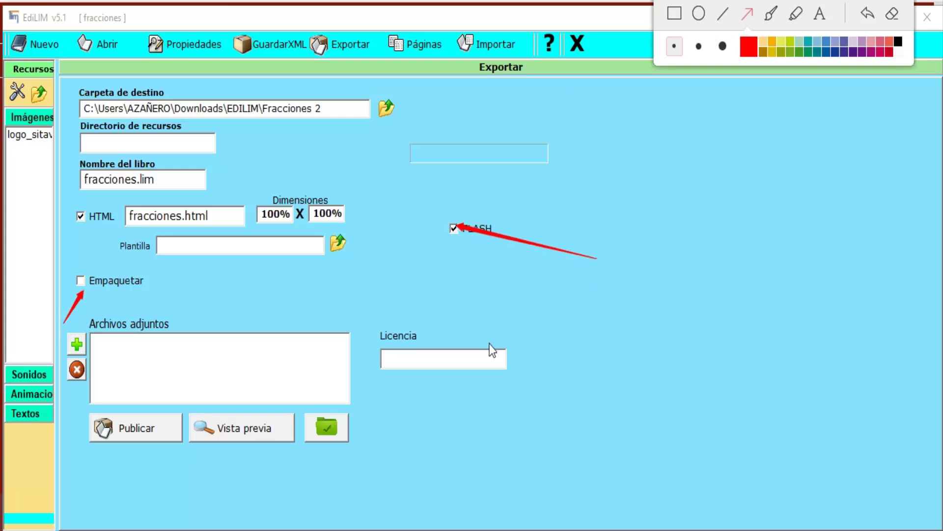
{"action": "left_click_drag", "start_coordinate": [478, 319], "coordinate": [349, 302]}
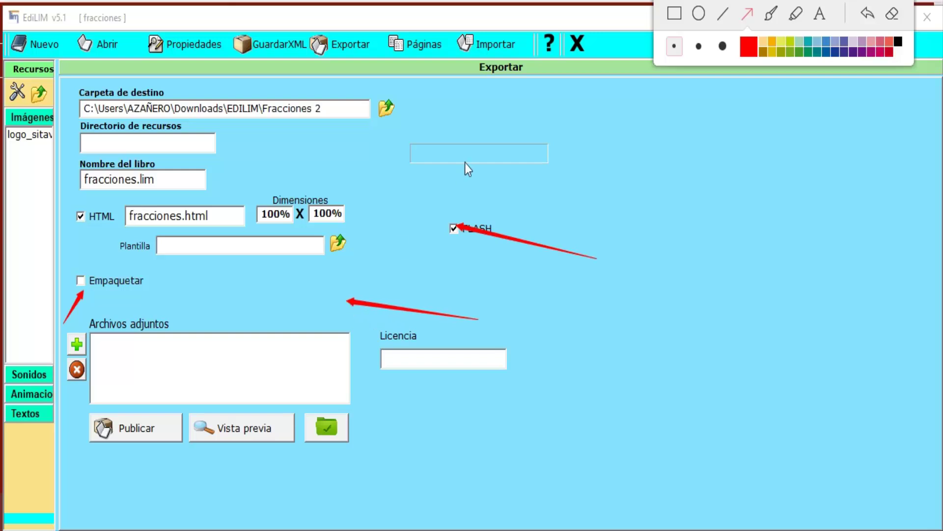
{"action": "left_click", "coordinate": [672, 16]}
{"action": "left_click_drag", "start_coordinate": [416, 166], "coordinate": [565, 175]}
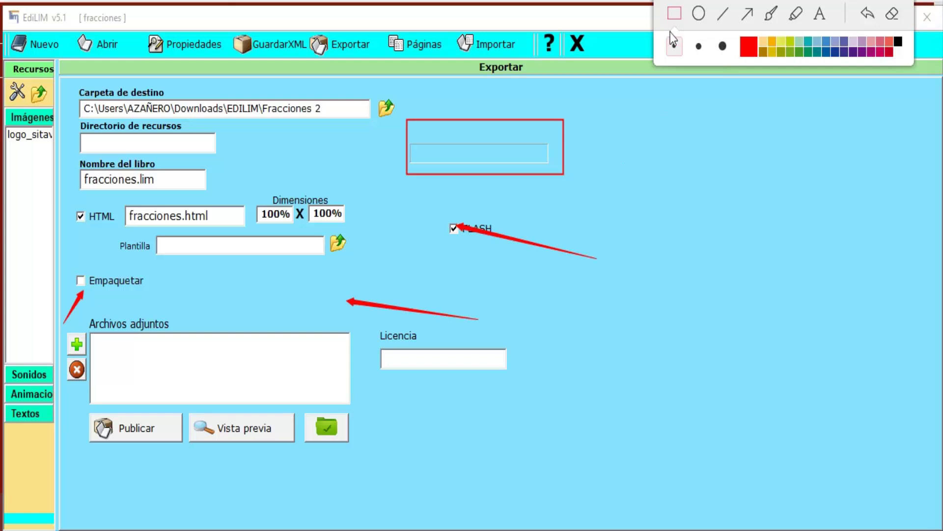
{"action": "left_click", "coordinate": [888, 15]}
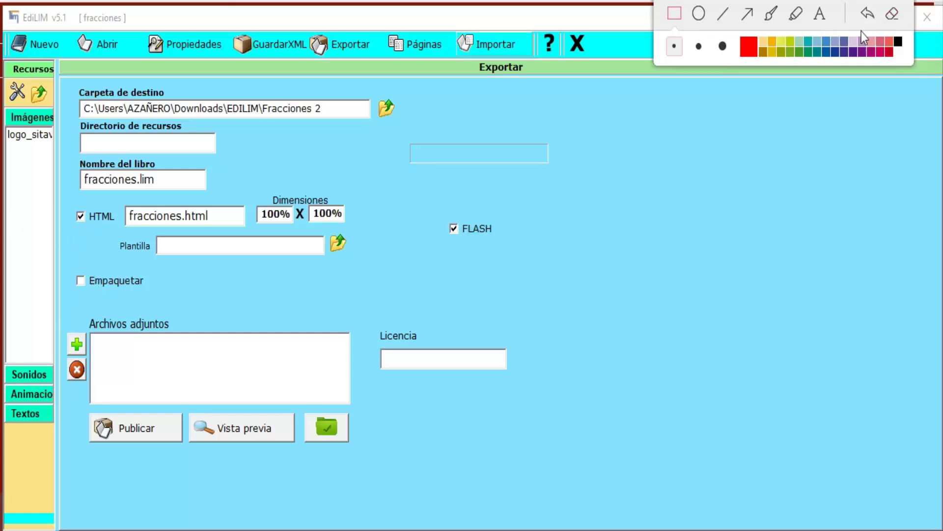
Step: Enable packaging the export as fracciones.zip, with the SCORM 1.2 and FLASH options checked
{"action": "left_click", "coordinate": [84, 284]}
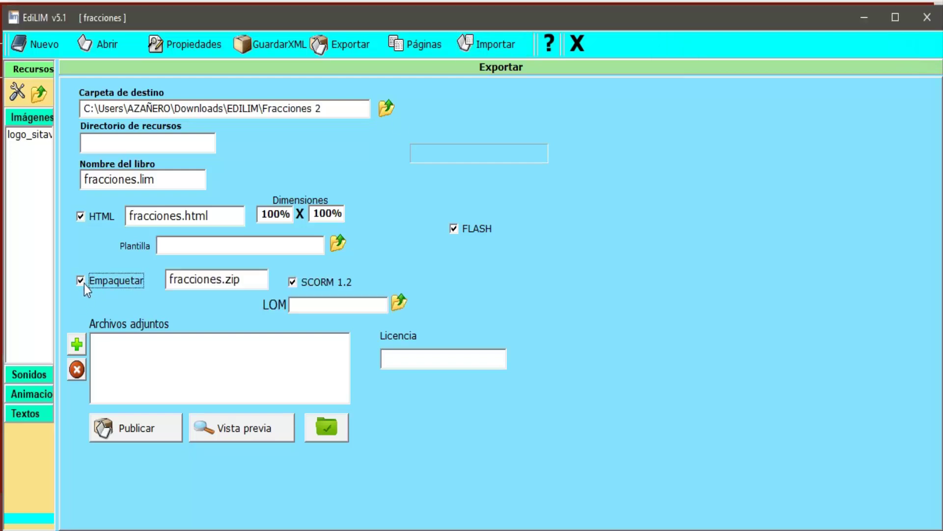
{"action": "left_click", "coordinate": [296, 284]}
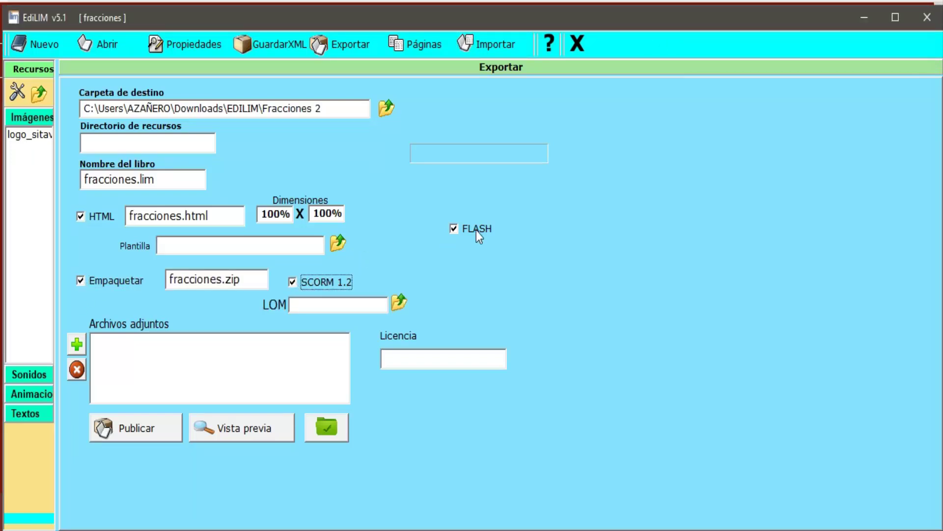
{"action": "left_click", "coordinate": [458, 230]}
{"action": "left_click", "coordinate": [456, 229]}
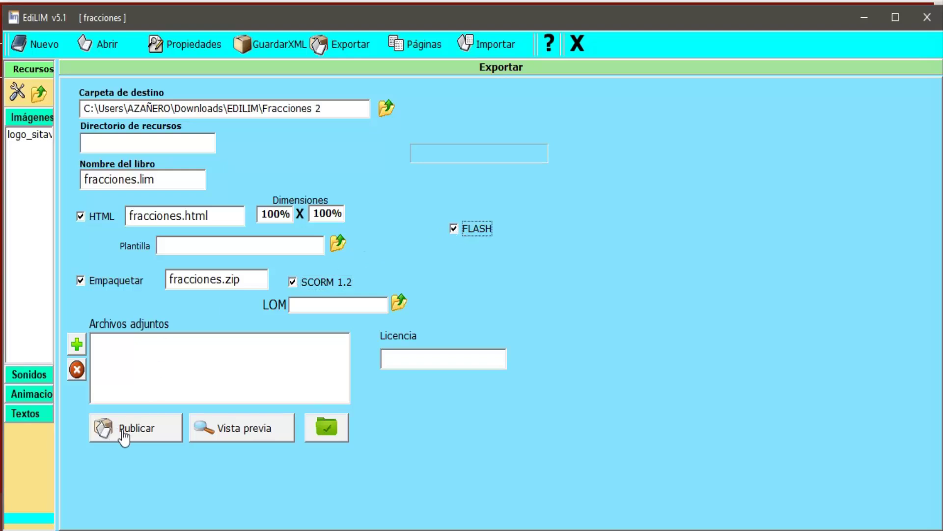
Step: Publish the book to the Fracciones 2 folder and request its preview
{"action": "left_click", "coordinate": [126, 431]}
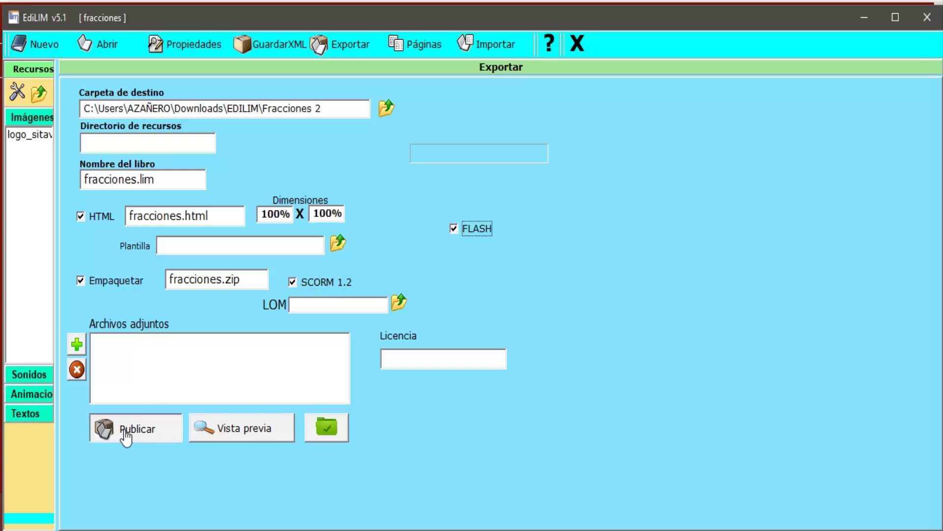
{"action": "left_click", "coordinate": [154, 439]}
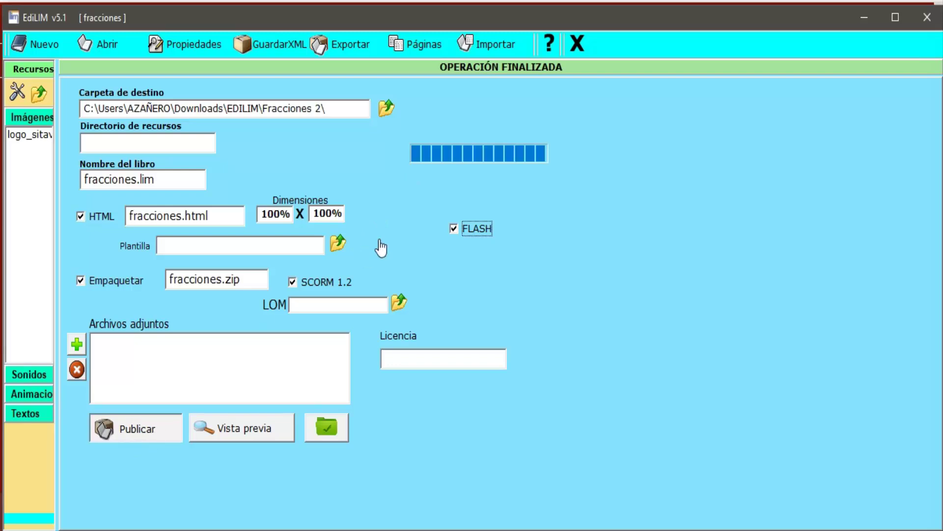
{"action": "left_click", "coordinate": [162, 426]}
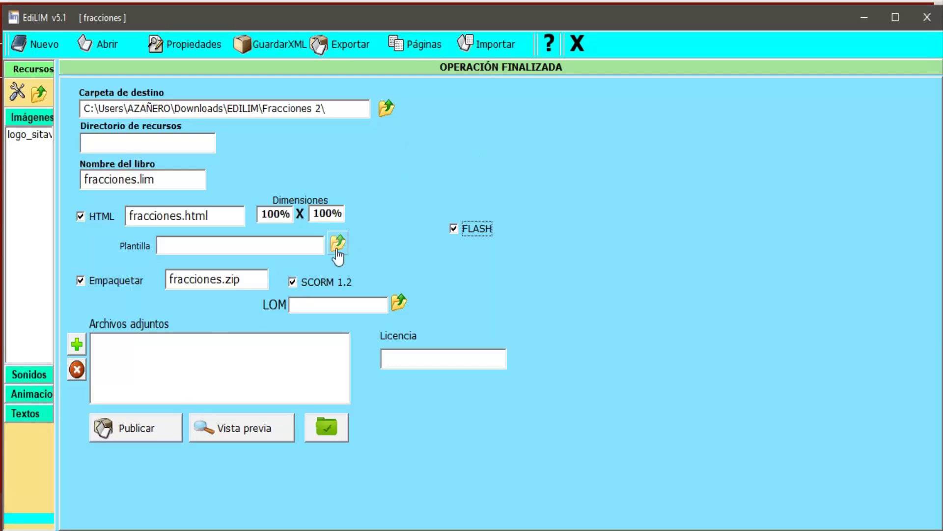
{"action": "left_click", "coordinate": [154, 437]}
{"action": "left_click", "coordinate": [268, 431]}
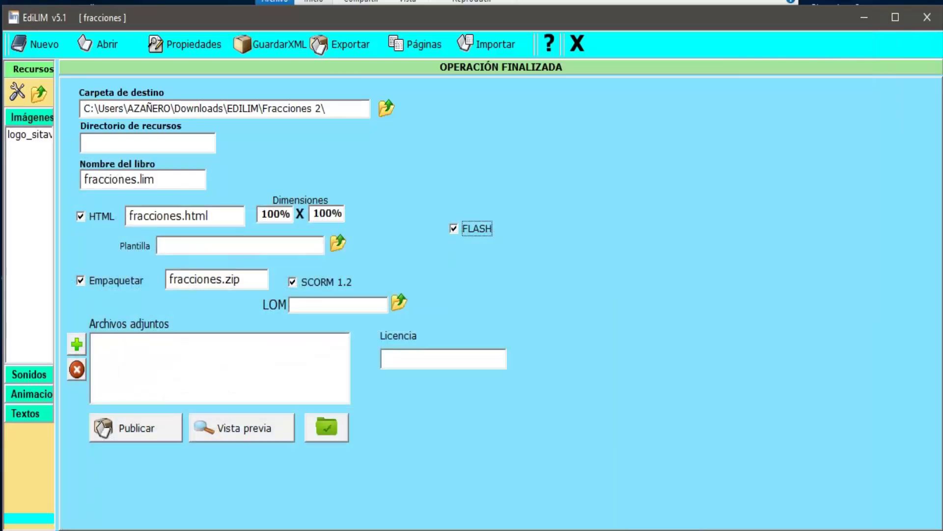
Step: Switch to the File Explorer window showing the etiqueta folder, go up to EDILIM and open the Fracciones 2 folder
{"action": "mouse_move", "coordinate": [167, 476]}
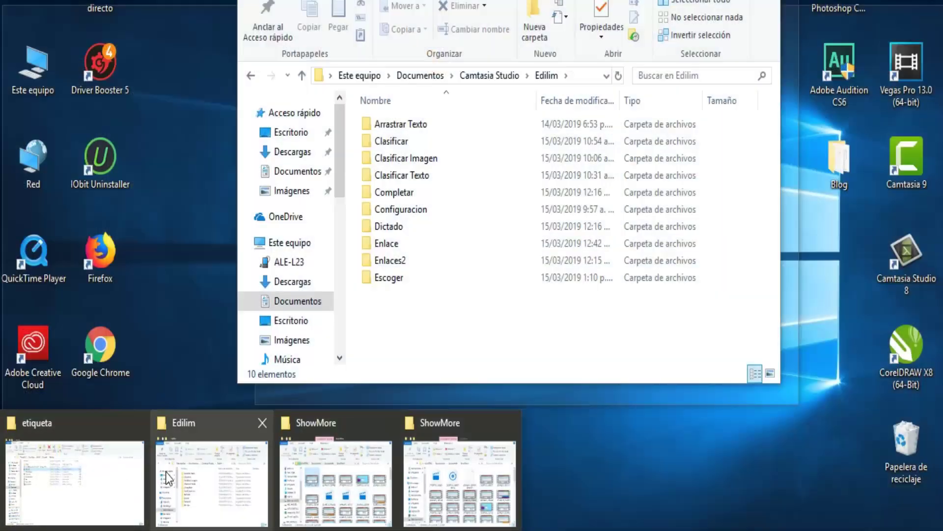
{"action": "left_click", "coordinate": [105, 473]}
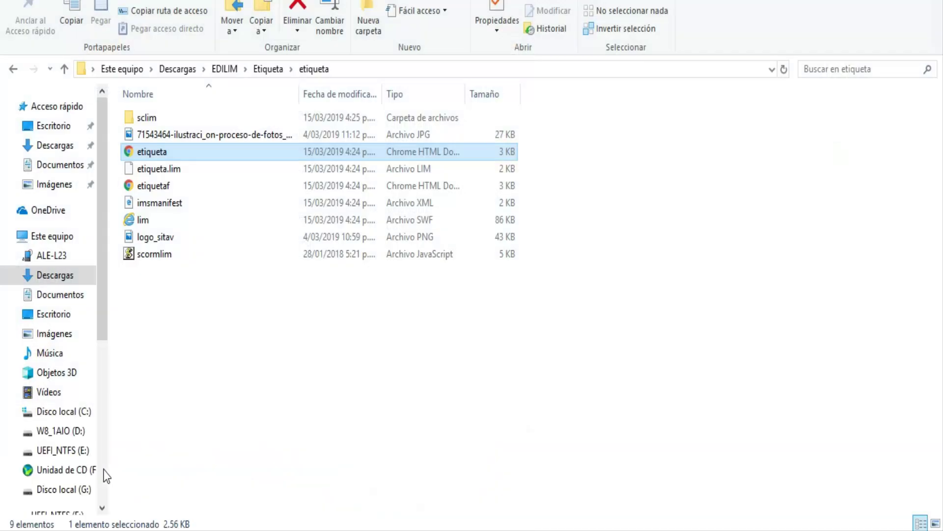
{"action": "left_click", "coordinate": [65, 69]}
{"action": "left_click", "coordinate": [68, 65]}
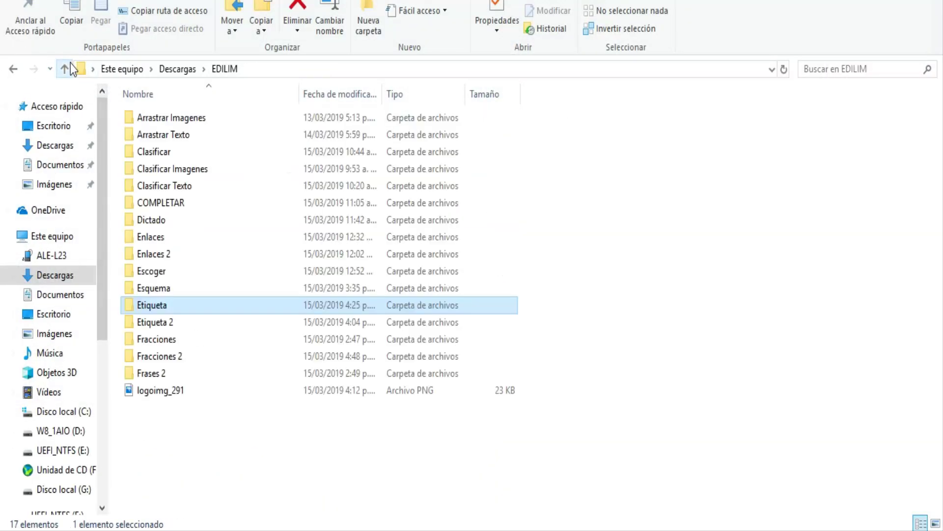
{"action": "double_click", "coordinate": [173, 356]}
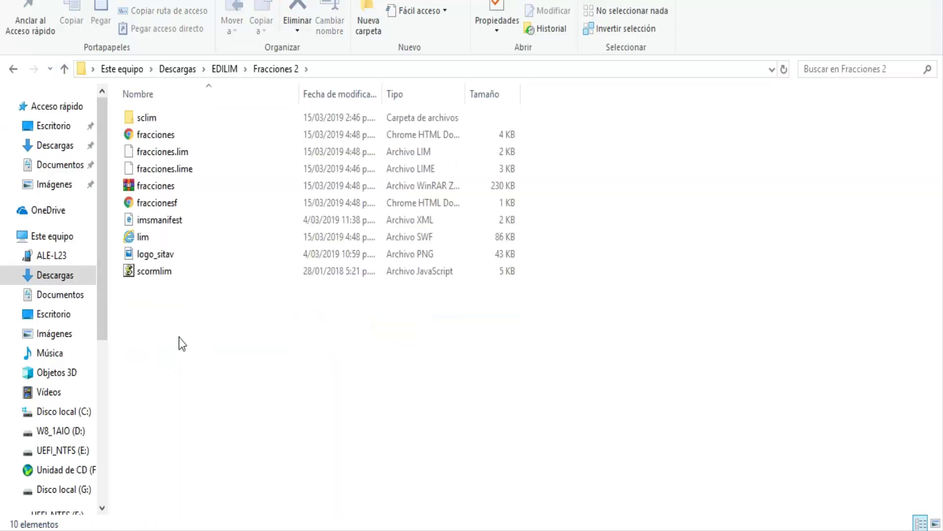
Step: Select the fracciones ZIP archive, point a red annotation arrow at it and erase the arrow
{"action": "left_click", "coordinate": [176, 191]}
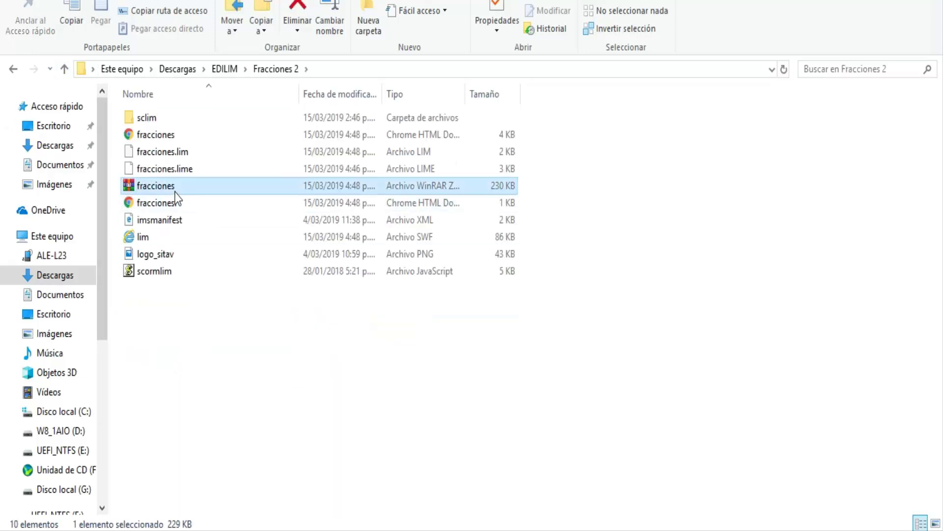
{"action": "key", "text": "F9"}
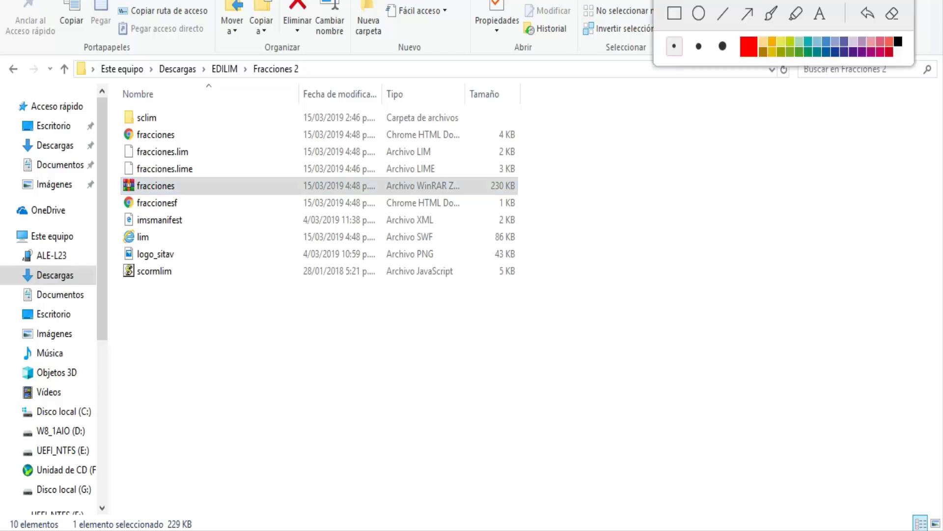
{"action": "left_click", "coordinate": [748, 14]}
{"action": "mouse_move", "coordinate": [690, 248]}
{"action": "left_mouse_down"}
{"action": "mouse_move", "coordinate": [210, 182]}
{"action": "mouse_move", "coordinate": [191, 189]}
{"action": "left_mouse_up"}
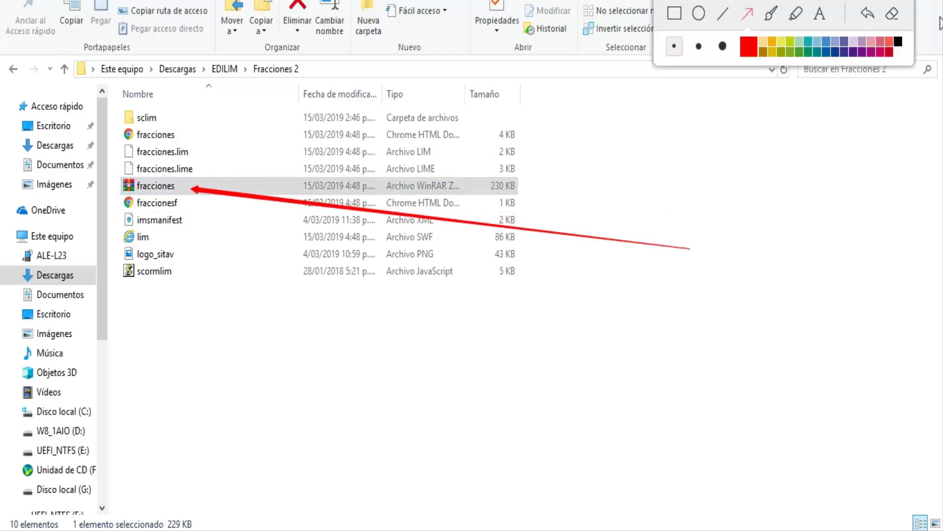
{"action": "left_click", "coordinate": [894, 19]}
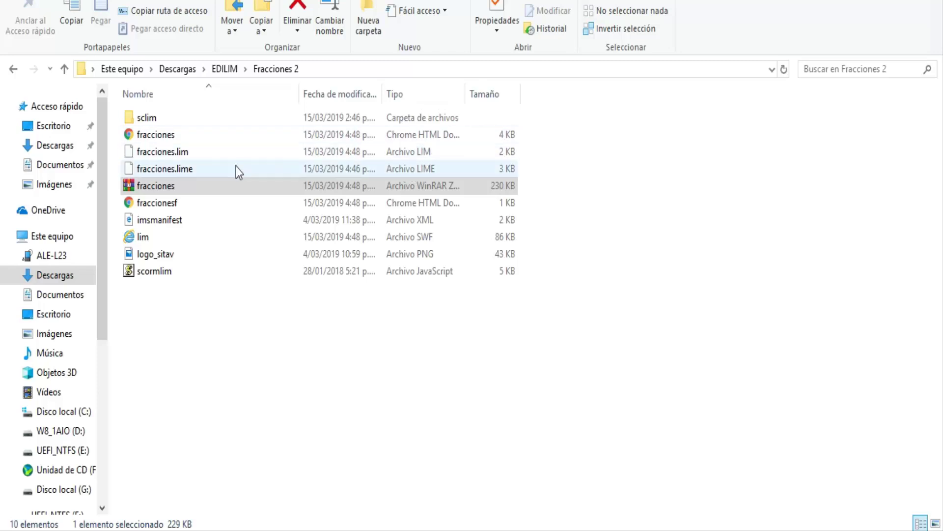
Step: Extract the fracciones ZIP archive into the current folder, replacing the existing files
{"action": "left_click", "coordinate": [171, 189]}
{"action": "right_click", "coordinate": [171, 190]}
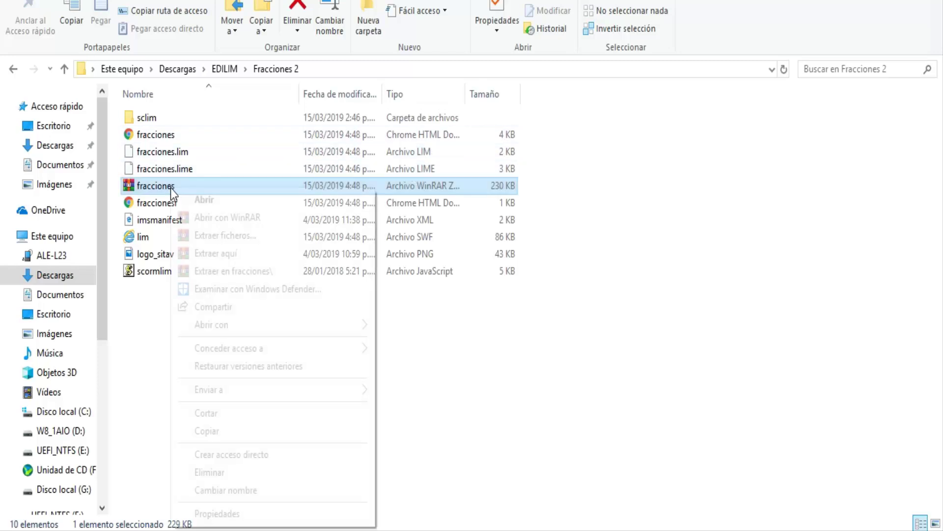
{"action": "left_click", "coordinate": [223, 254]}
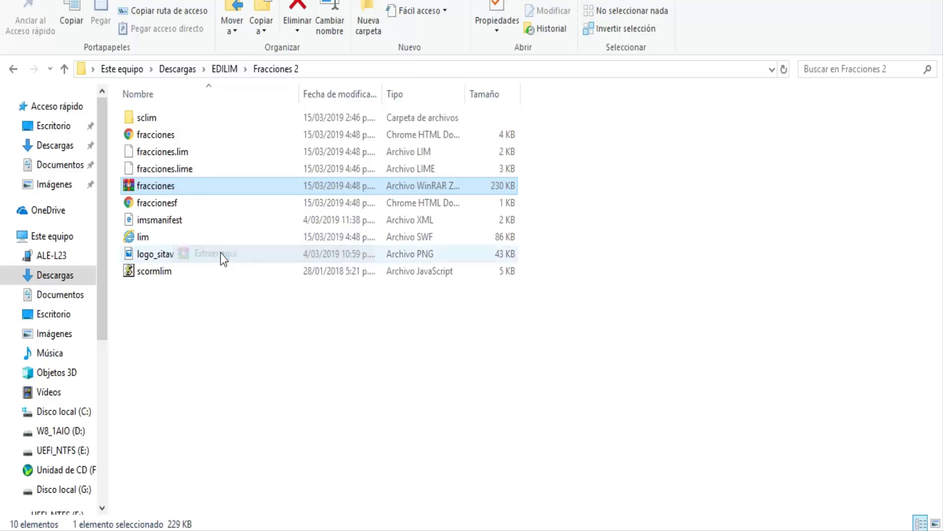
{"action": "left_click", "coordinate": [421, 321]}
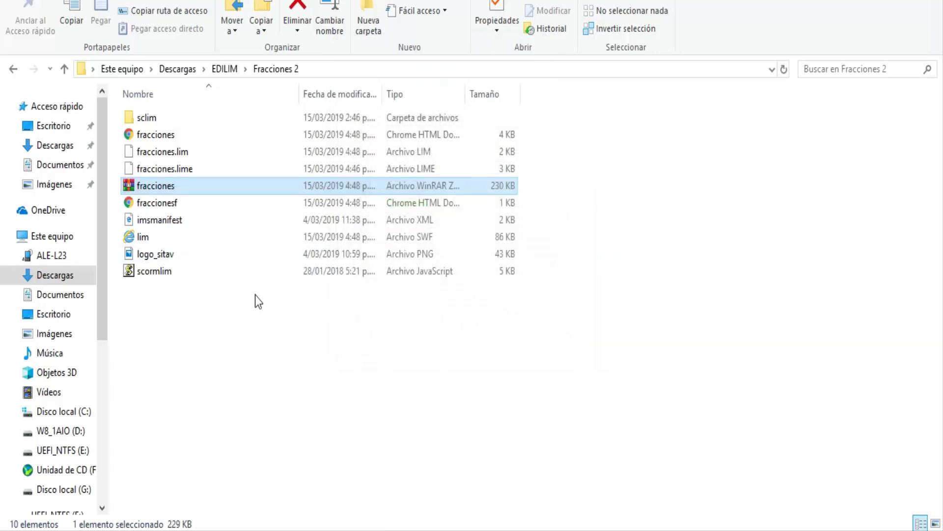
Step: Highlight all the extracted files in the Fracciones 2 folder, and clear the selection
{"action": "left_click_drag", "start_coordinate": [392, 379], "coordinate": [121, 101]}
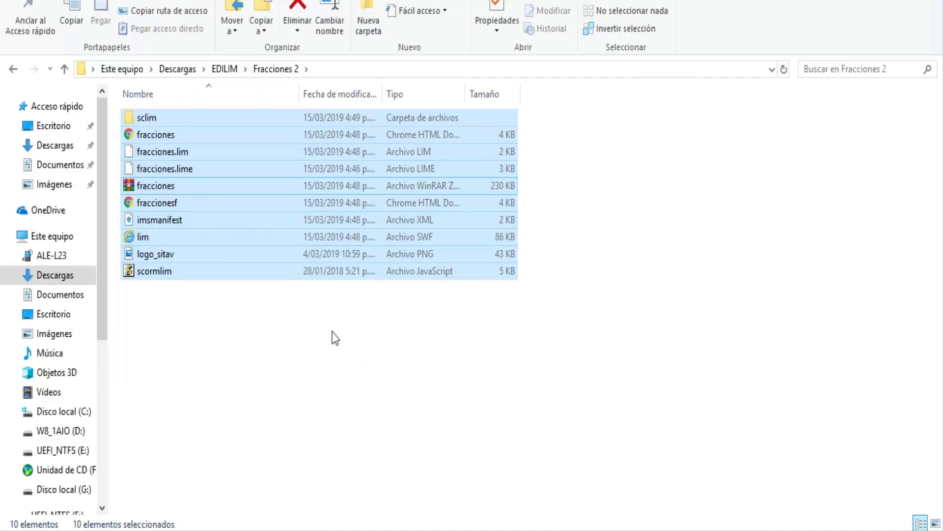
{"action": "left_click_drag", "start_coordinate": [332, 331], "coordinate": [131, 118]}
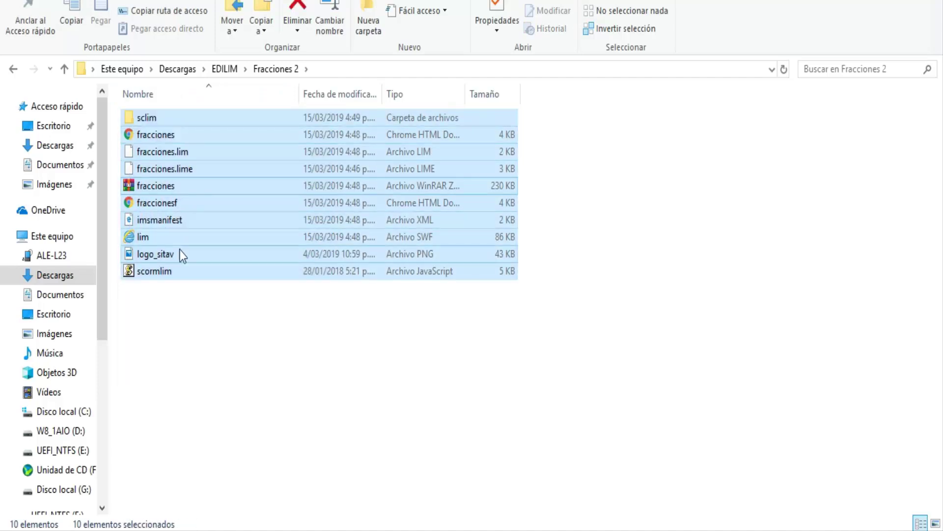
{"action": "left_click_drag", "start_coordinate": [296, 332], "coordinate": [143, 116]}
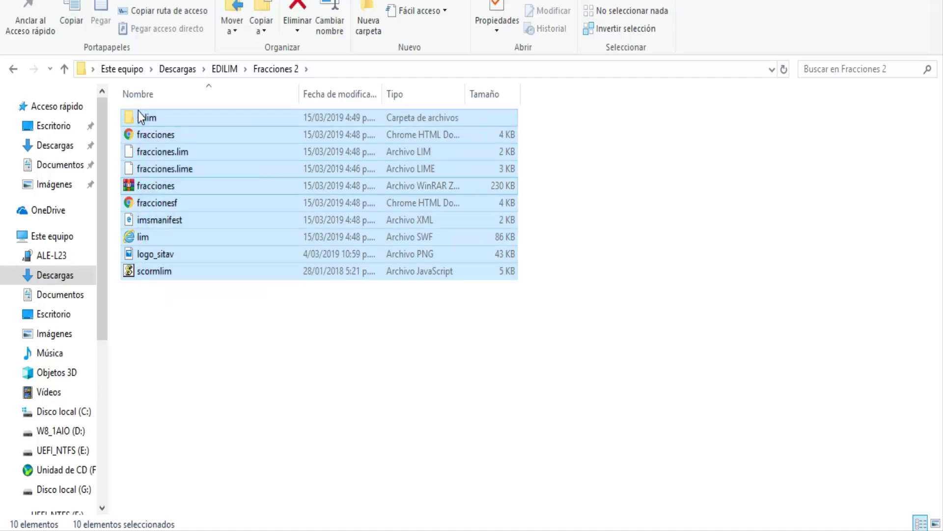
{"action": "left_click", "coordinate": [287, 344]}
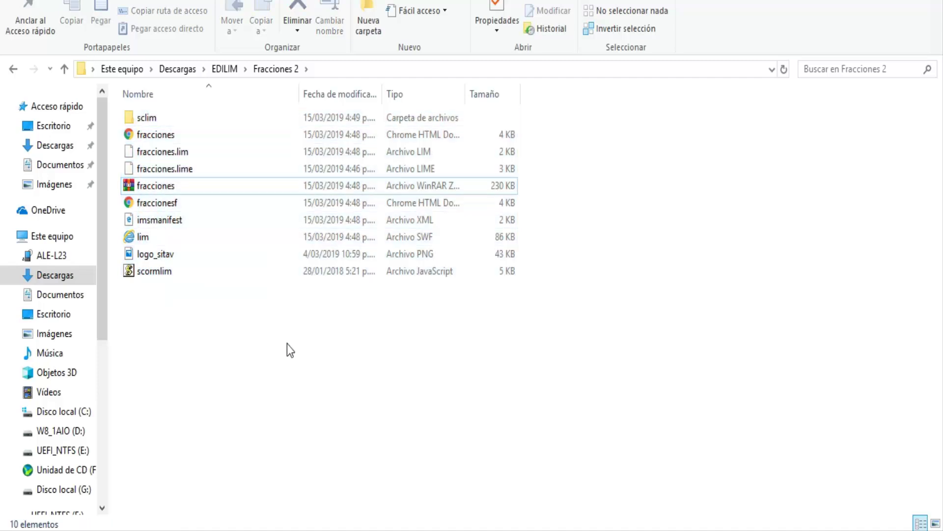
Step: Extract the fracciones ZIP archive into its own fracciones subfolder inside Fracciones 2
{"action": "left_click", "coordinate": [176, 189]}
{"action": "right_click", "coordinate": [175, 188]}
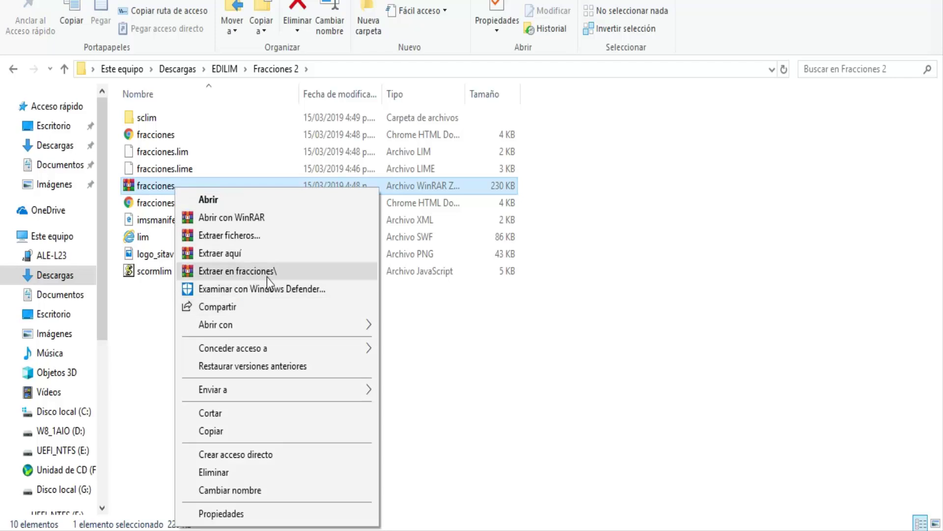
{"action": "left_click", "coordinate": [237, 272]}
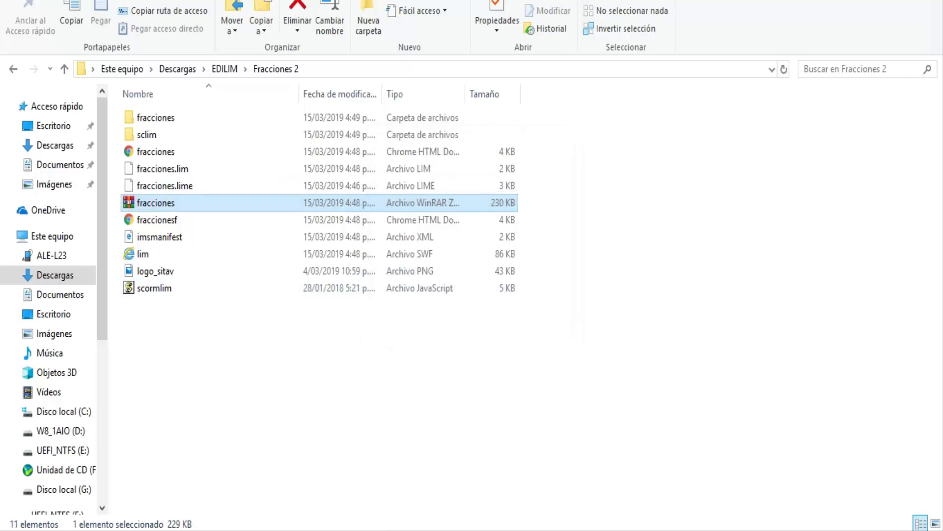
Step: Point a red annotation arrow at the extracted fracciones folder, and erase the arrow
{"action": "left_click", "coordinate": [747, 13]}
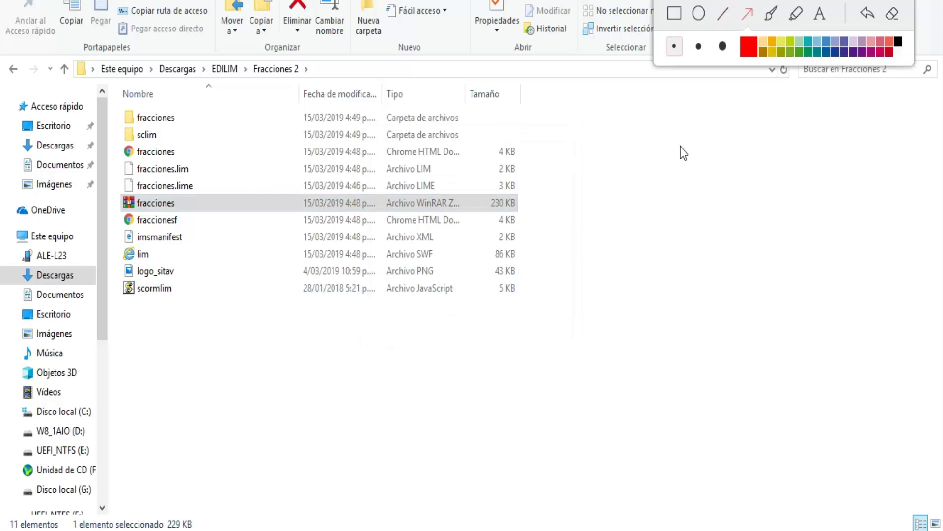
{"action": "left_click_drag", "start_coordinate": [681, 147], "coordinate": [175, 119]}
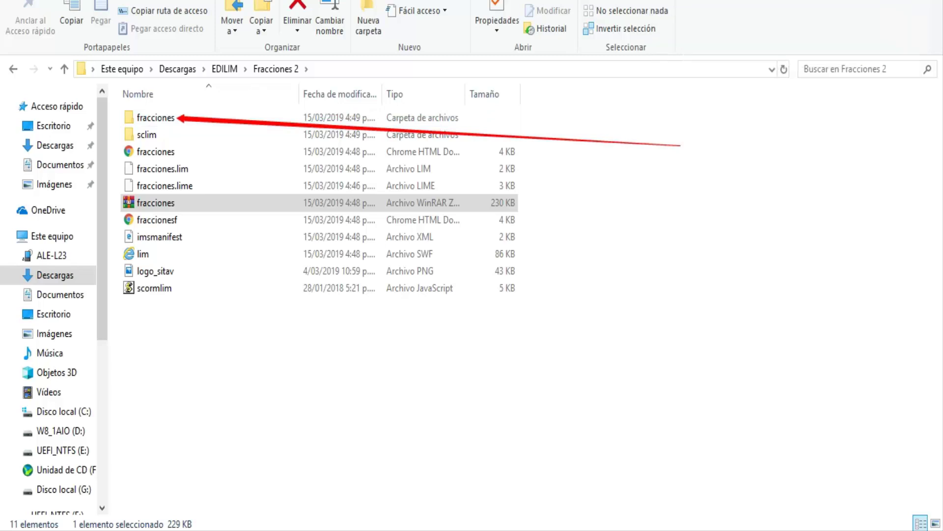
{"action": "left_click", "coordinate": [892, 14]}
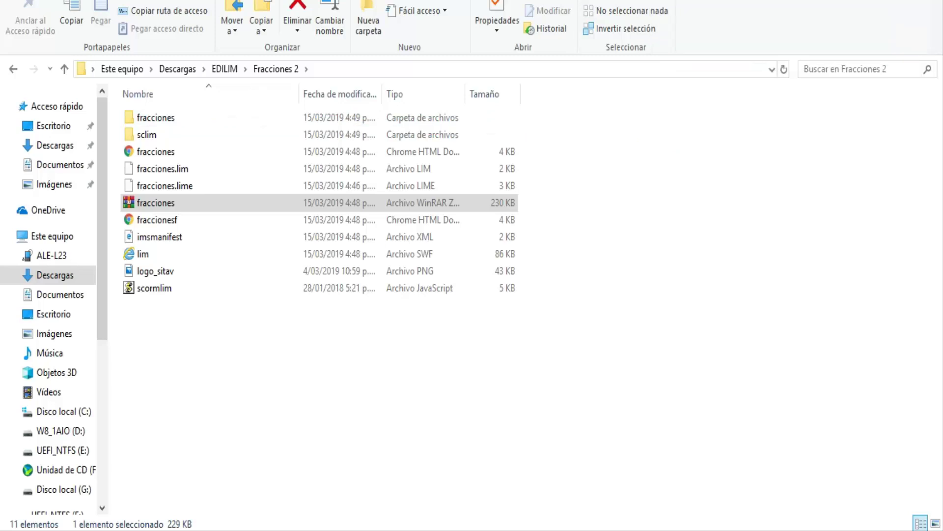
Step: Enter the extracted fracciones folder and open its fracciones HTML page
{"action": "double_click", "coordinate": [165, 121]}
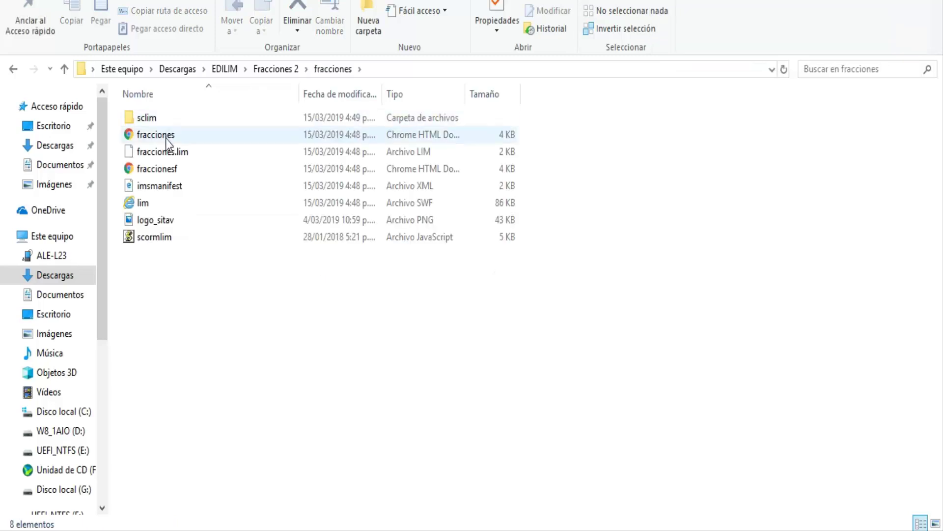
{"action": "double_click", "coordinate": [166, 139]}
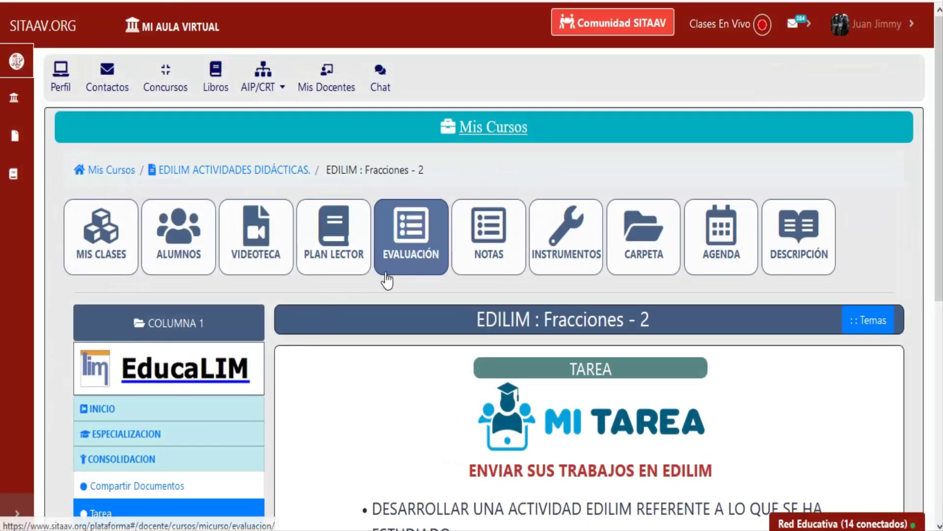
Step: Point a red annotation arrow at the Browse option of the Tarea submission form on the SITAAV course page, and erase the arrow
{"action": "scroll", "coordinate": [387, 278], "scroll_direction": "down", "scroll_amount": 8}
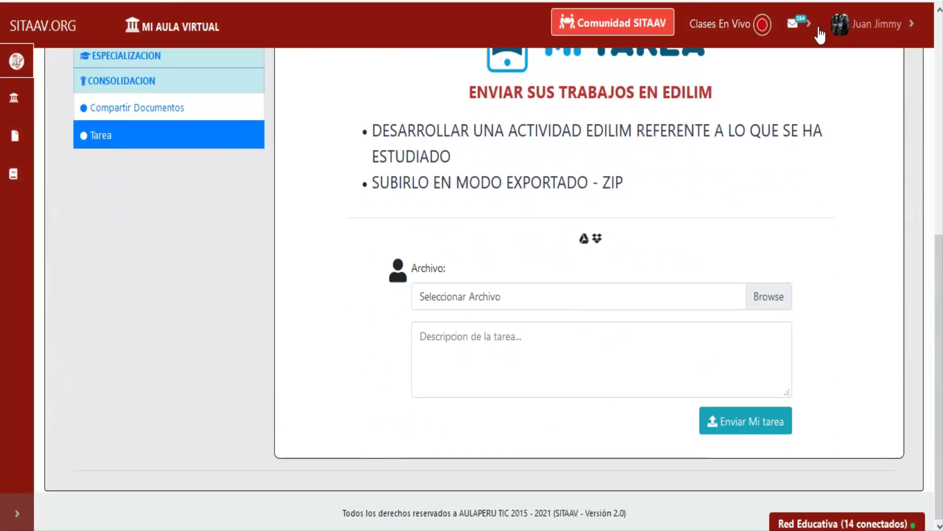
{"action": "left_click", "coordinate": [761, 19]}
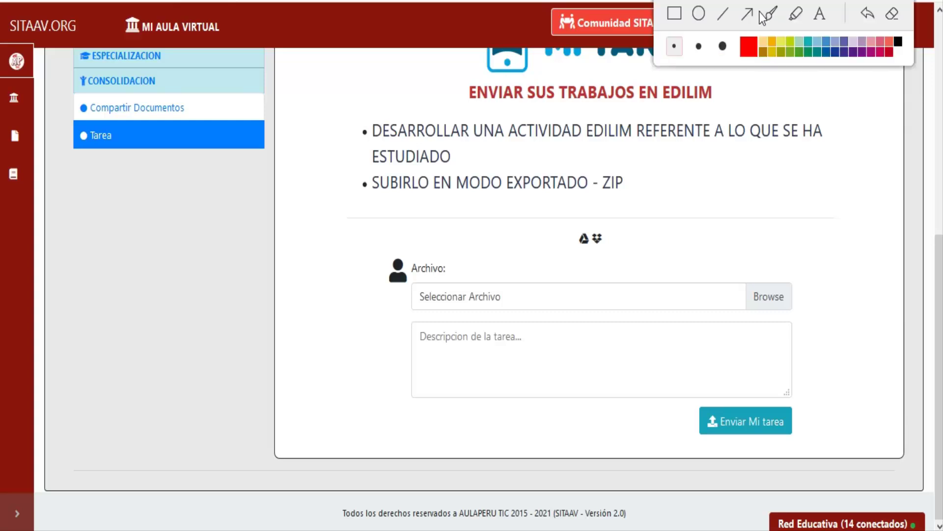
{"action": "left_click", "coordinate": [747, 13]}
{"action": "left_click_drag", "start_coordinate": [846, 176], "coordinate": [777, 280]}
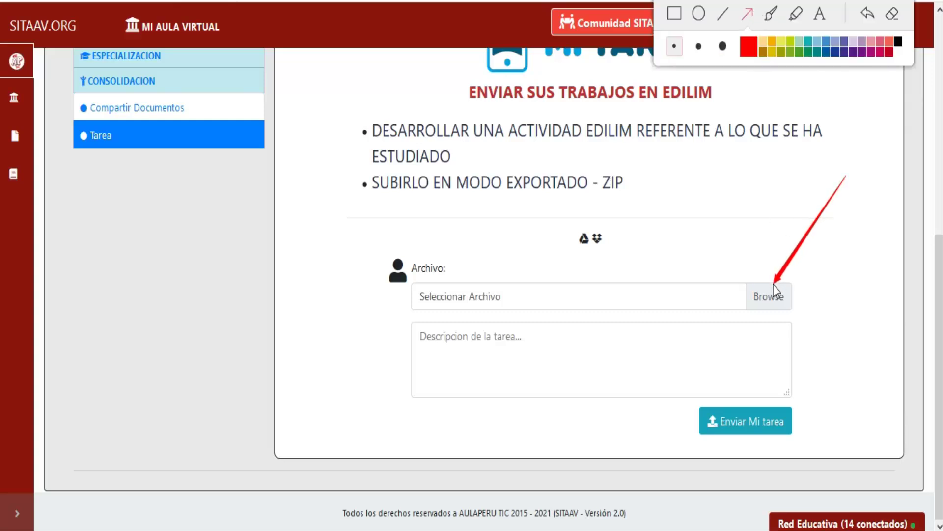
{"action": "left_click", "coordinate": [891, 15]}
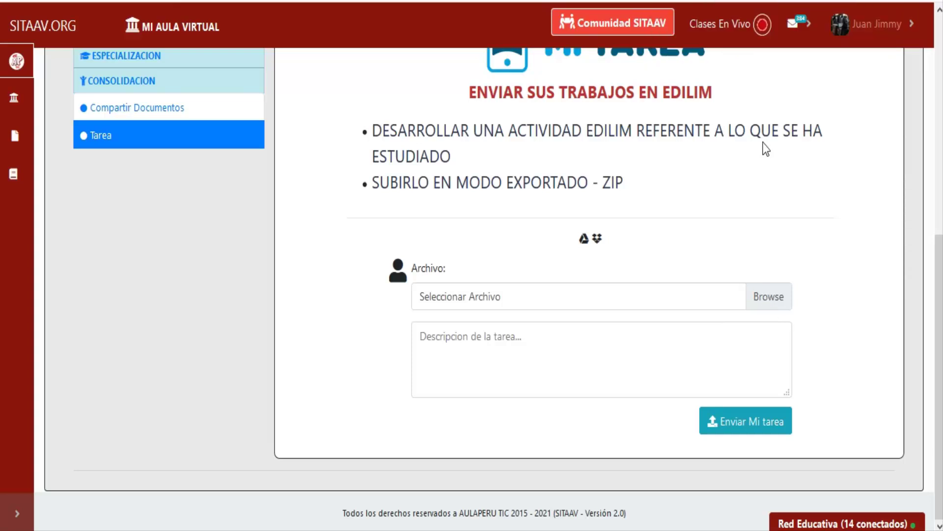
Step: Attach the fracciones ZIP archive from the EDILIM > Fracciones 2 folder to the Tarea submission form
{"action": "left_click", "coordinate": [775, 301]}
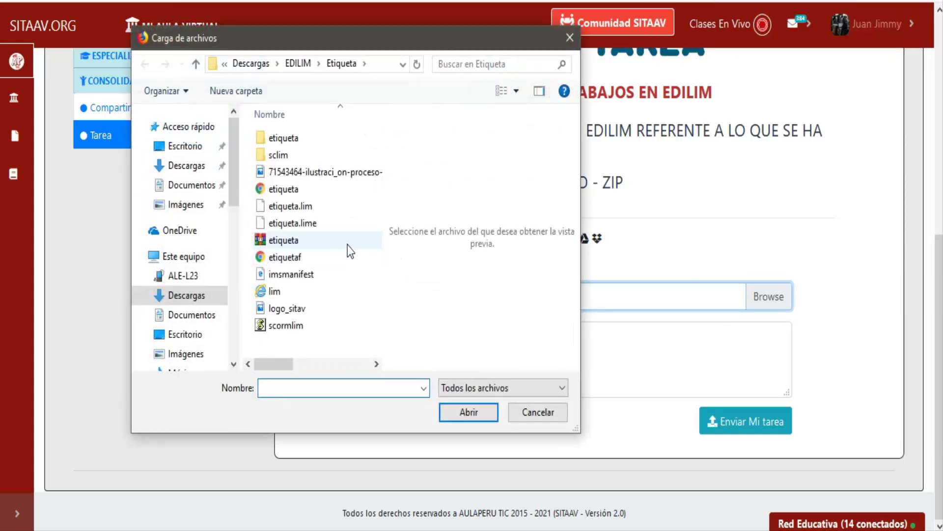
{"action": "left_click", "coordinate": [197, 66]}
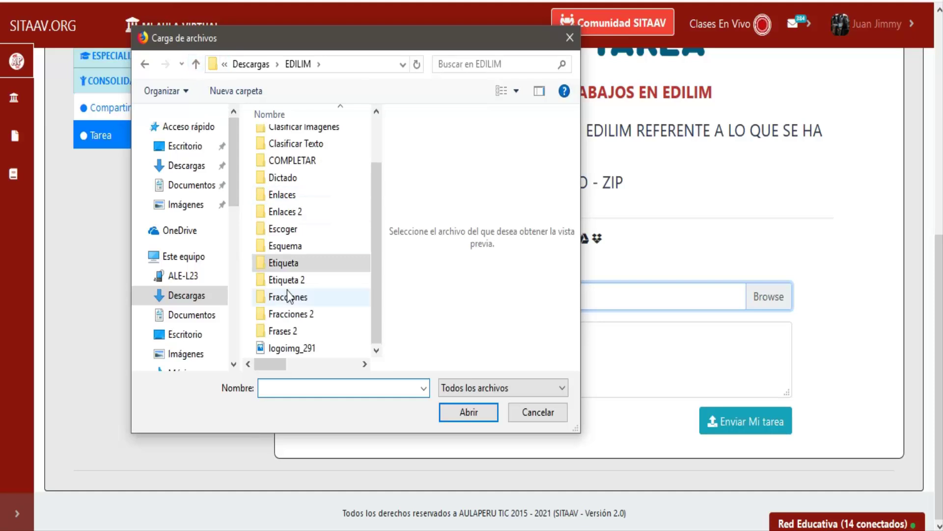
{"action": "double_click", "coordinate": [308, 314]}
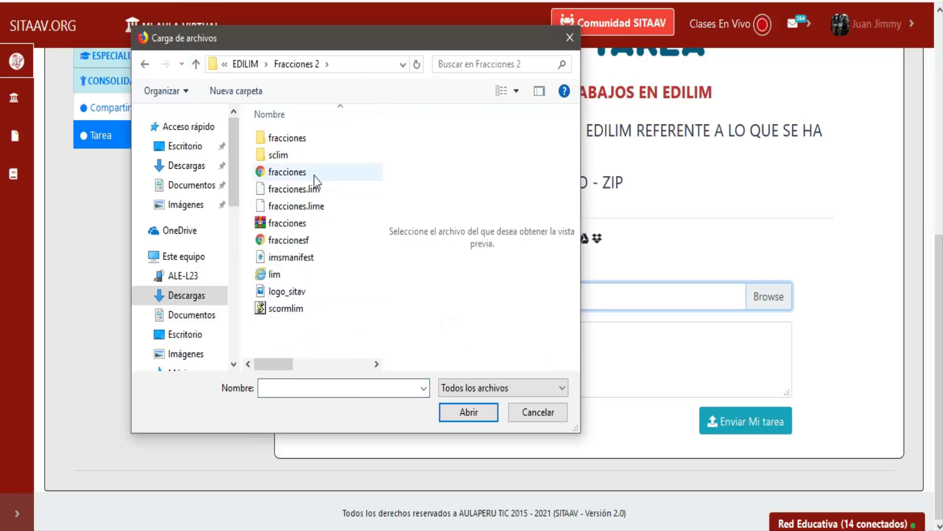
{"action": "double_click", "coordinate": [288, 223]}
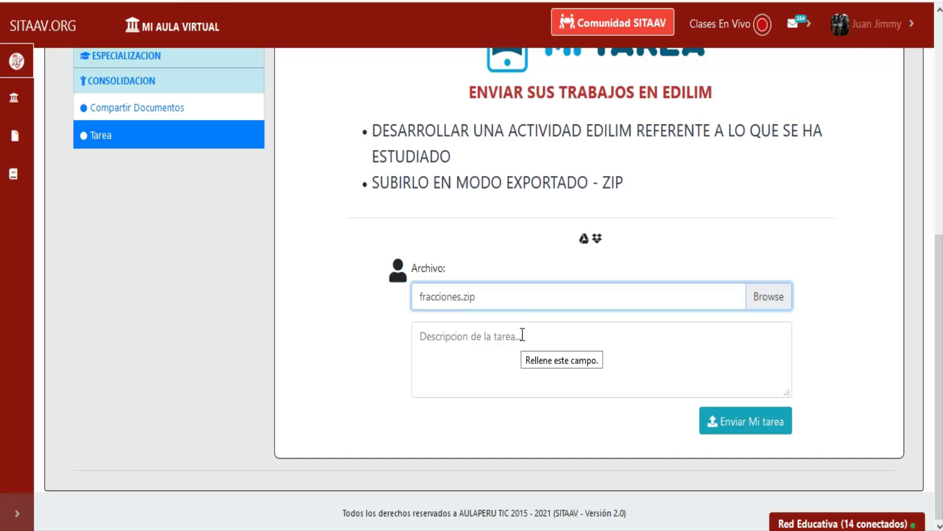
Step: Enter "hola" as the task description and submit the assignment
{"action": "left_click", "coordinate": [522, 336]}
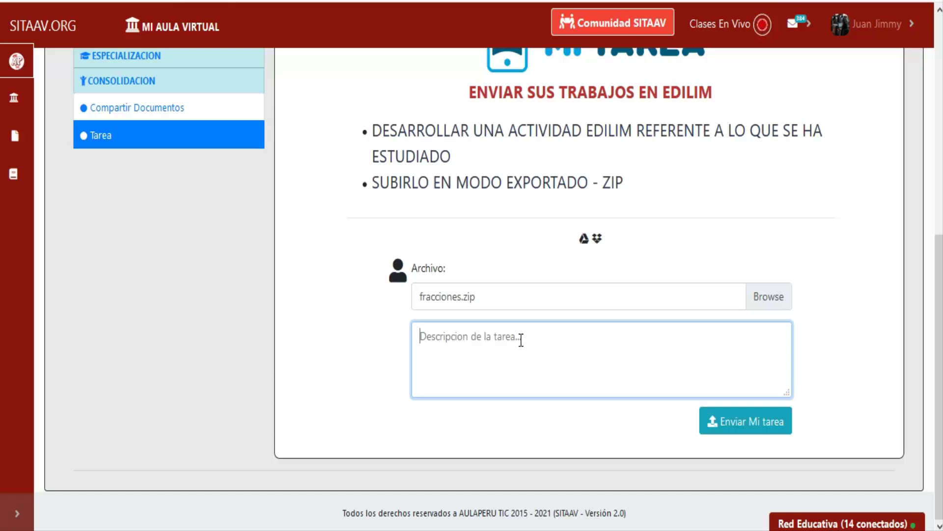
{"action": "type", "text": "h"}
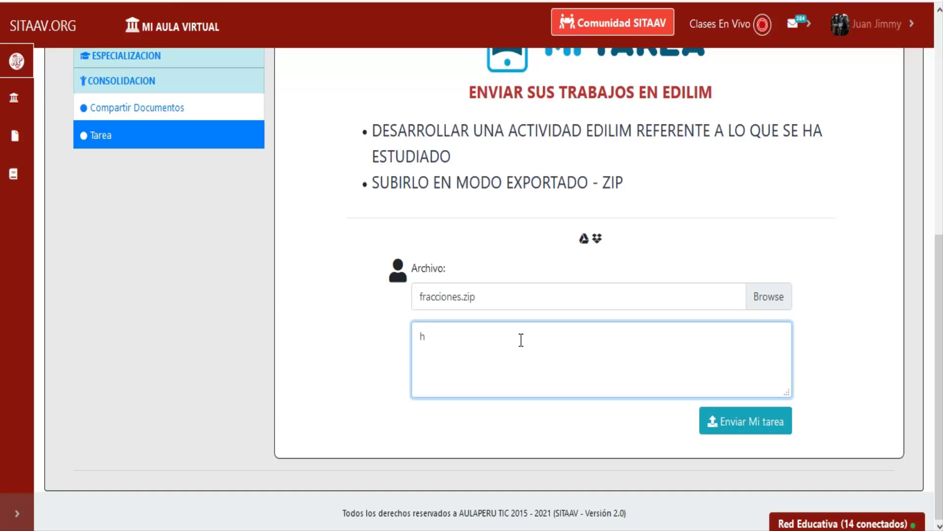
{"action": "type", "text": "ola"}
{"action": "left_click", "coordinate": [745, 431]}
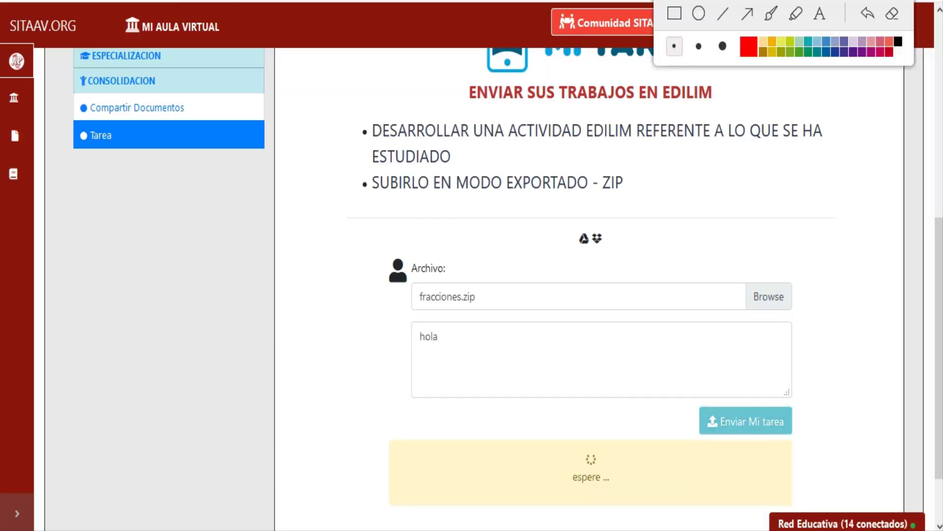
Step: Point a red annotation arrow at the sender's name on the submitted assignment entry, and erase the arrow
{"action": "left_click", "coordinate": [748, 15]}
{"action": "scroll", "coordinate": [767, 106], "scroll_direction": "down", "scroll_amount": 2}
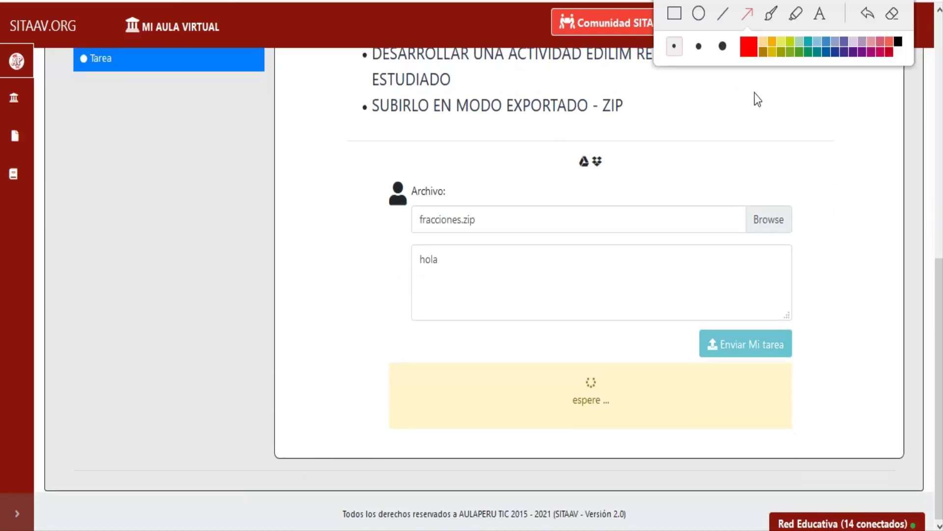
{"action": "left_click", "coordinate": [748, 13]}
{"action": "key", "text": "shift+Tab"}
{"action": "left_click", "coordinate": [748, 16]}
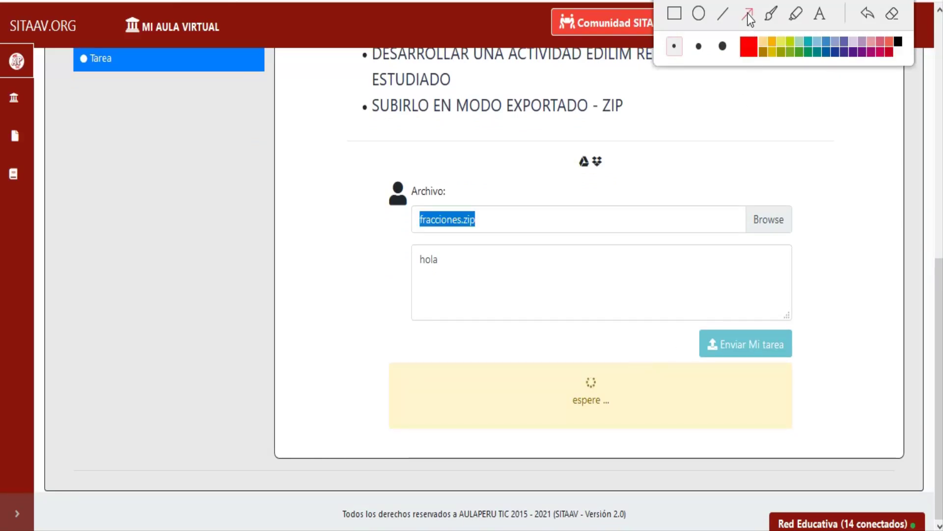
{"action": "mouse_move", "coordinate": [850, 163]}
{"action": "left_mouse_down"}
{"action": "mouse_move", "coordinate": [701, 330]}
{"action": "mouse_move", "coordinate": [588, 386]}
{"action": "mouse_move", "coordinate": [532, 393]}
{"action": "mouse_move", "coordinate": [467, 423]}
{"action": "mouse_move", "coordinate": [456, 443]}
{"action": "left_mouse_up"}
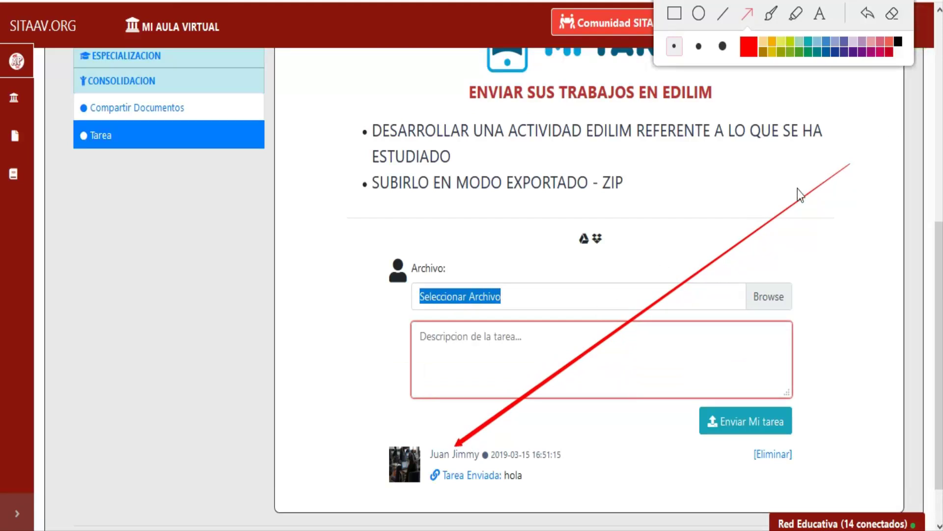
{"action": "left_click", "coordinate": [893, 15]}
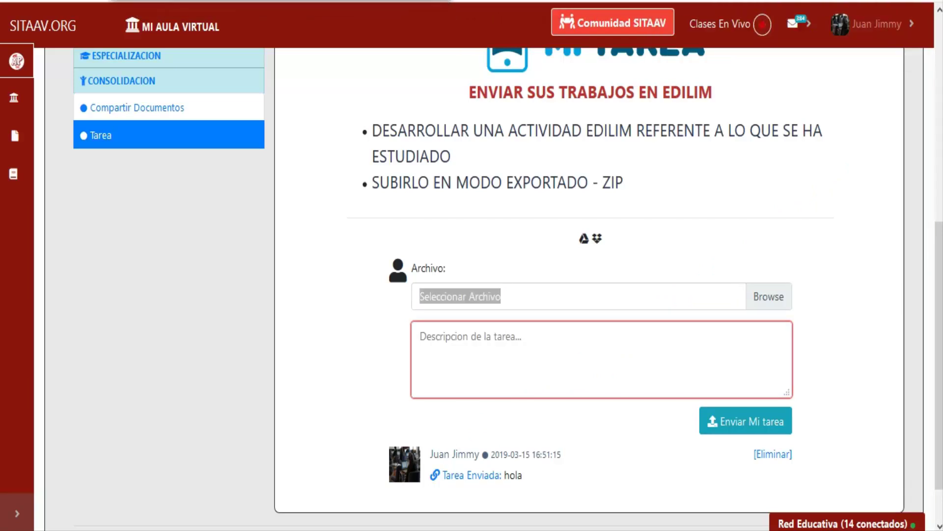
Step: Draw a red annotation arrow pointing at the Comunidad SITAAV link in the page header
{"action": "left_click", "coordinate": [427, 3]}
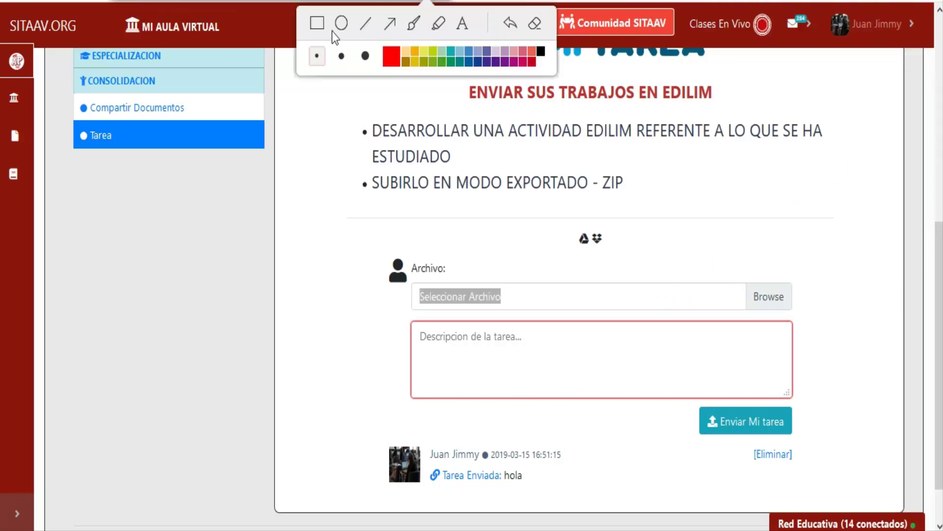
{"action": "left_click", "coordinate": [392, 21]}
{"action": "left_click_drag", "start_coordinate": [789, 172], "coordinate": [639, 38]}
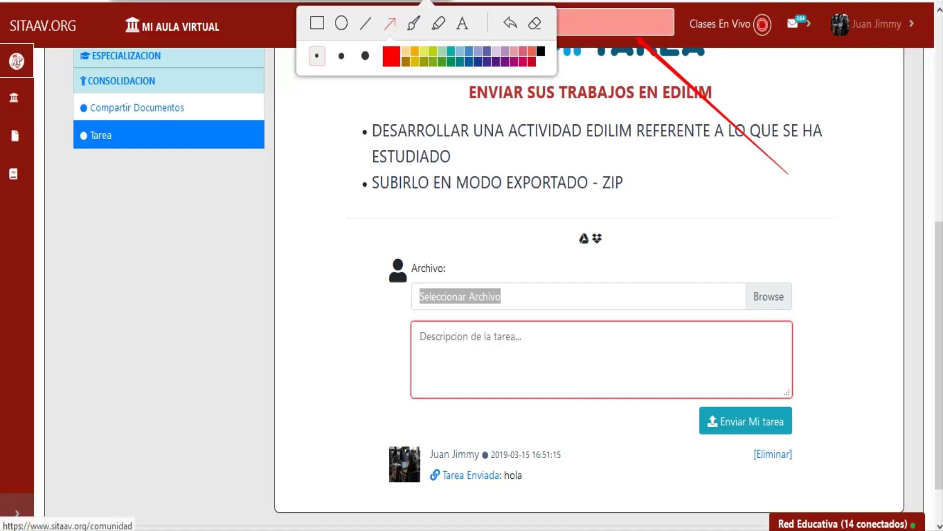